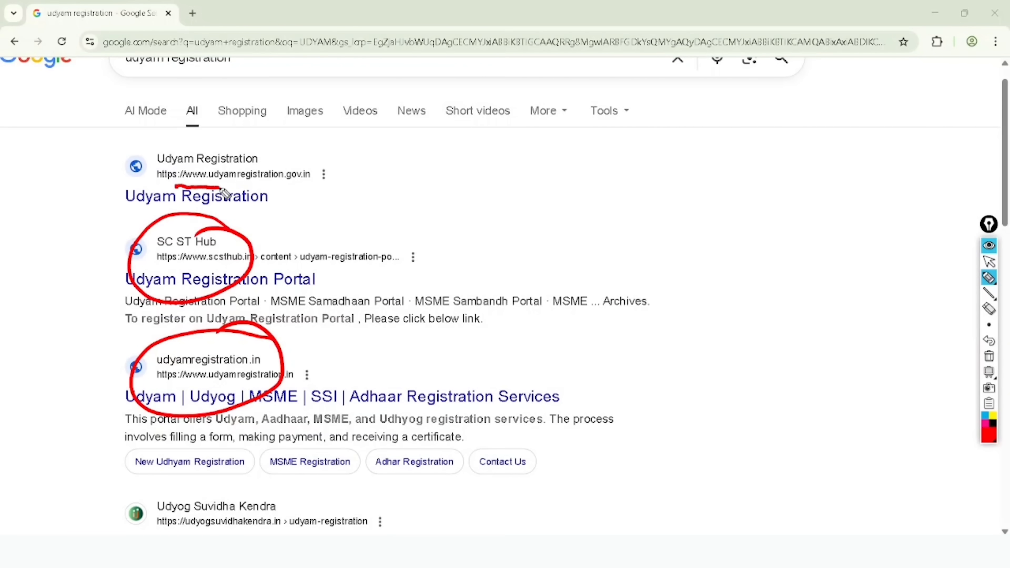
Step: Circle the udyamregistration.gov.in search result, clear the pen marks and open that official Udyam Registration site
mouse_move(306, 194)
mouse_down()
mouse_move(244, 116)
mouse_move(230, 210)
mouse_up()
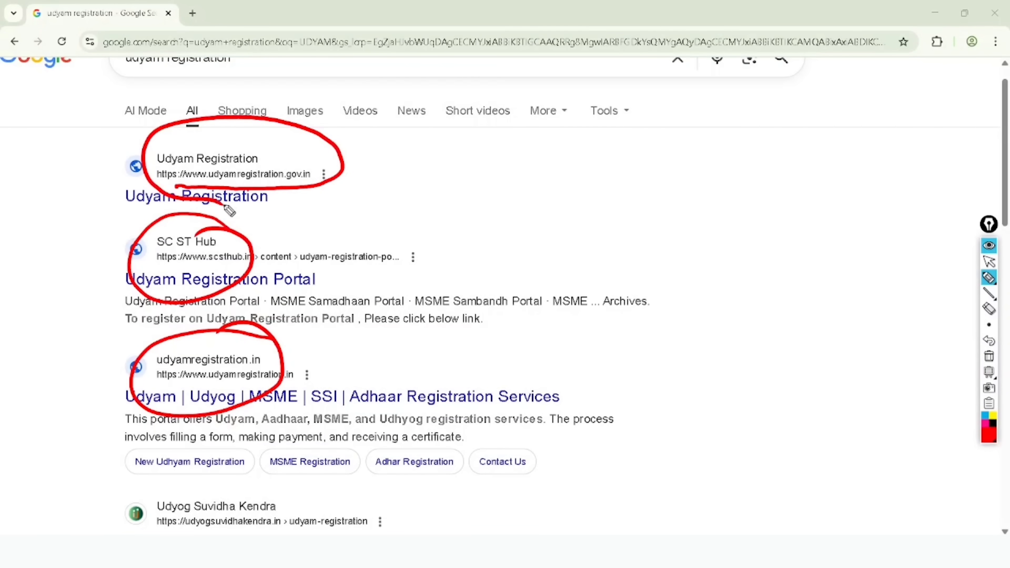
click(989, 356)
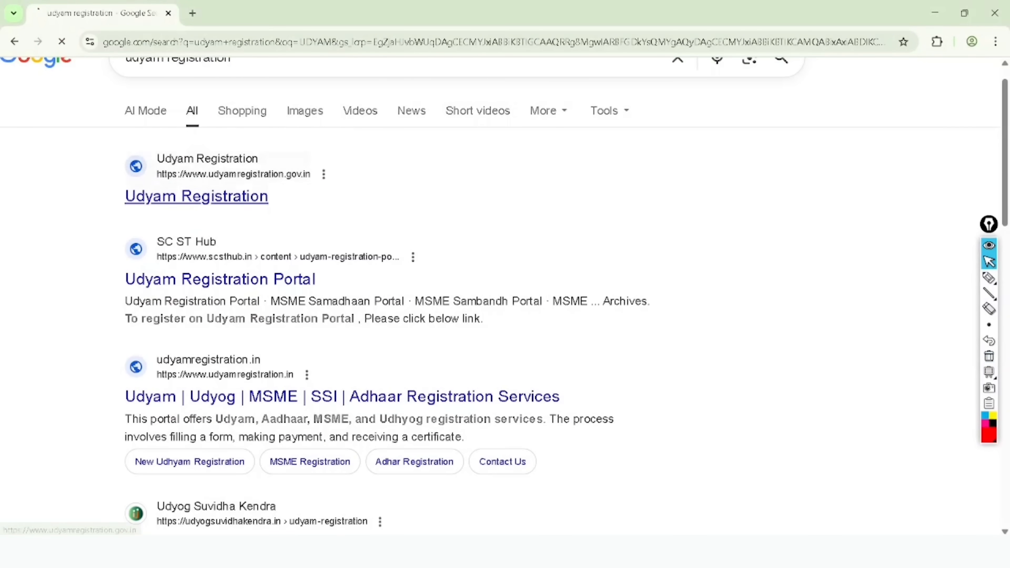
click(197, 195)
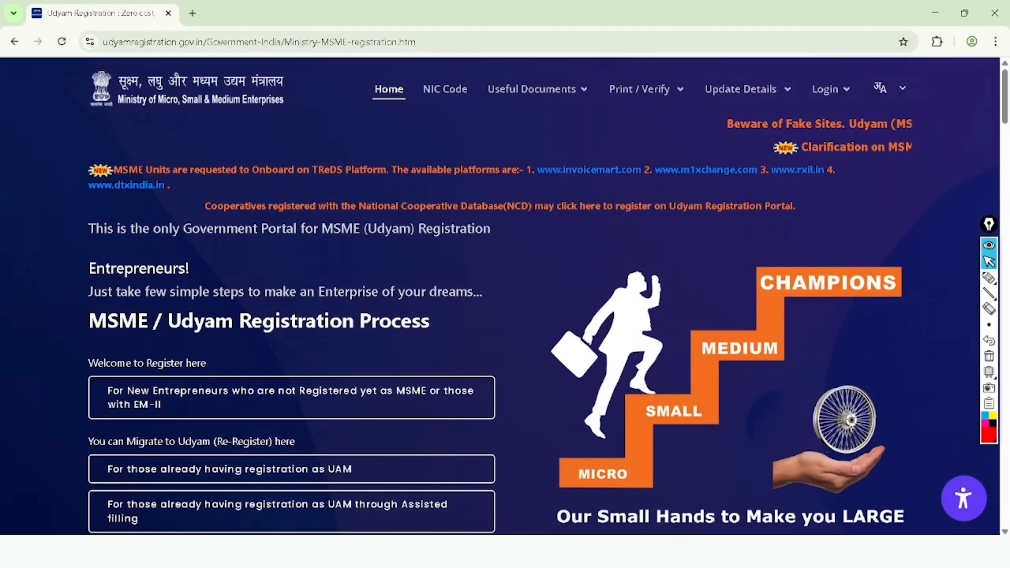
Step: Circle the MSME growth illustration, the ministry logo, Print / Verify and Useful Documents on the portal's home page, and clear the marks
click(989, 277)
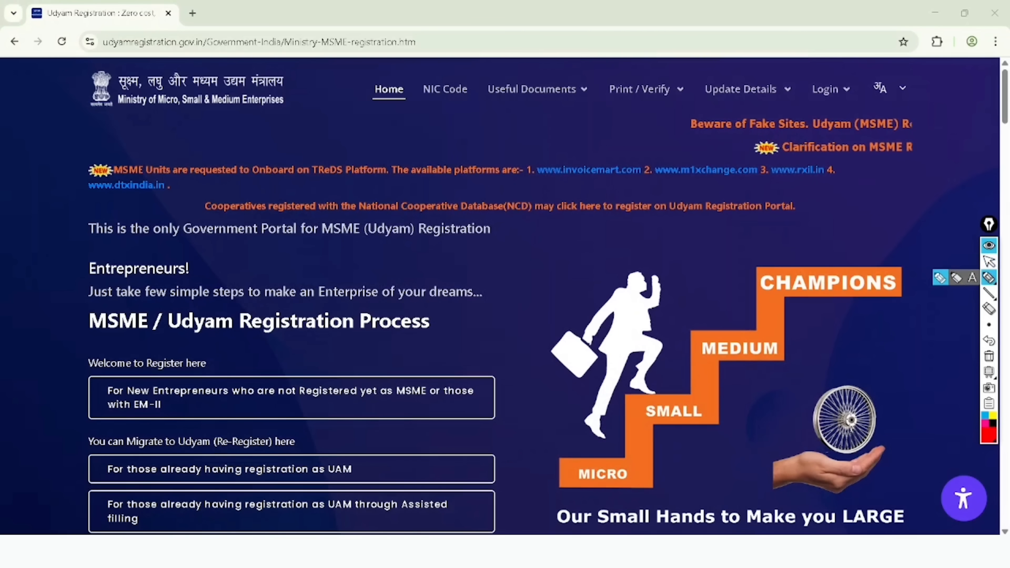
mouse_move(543, 418)
mouse_down()
mouse_move(867, 212)
mouse_move(818, 218)
mouse_up()
mouse_move(245, 38)
mouse_down()
mouse_move(81, 127)
mouse_move(253, 22)
mouse_up()
mouse_move(179, 60)
mouse_down()
mouse_move(208, 52)
mouse_move(180, 60)
mouse_up()
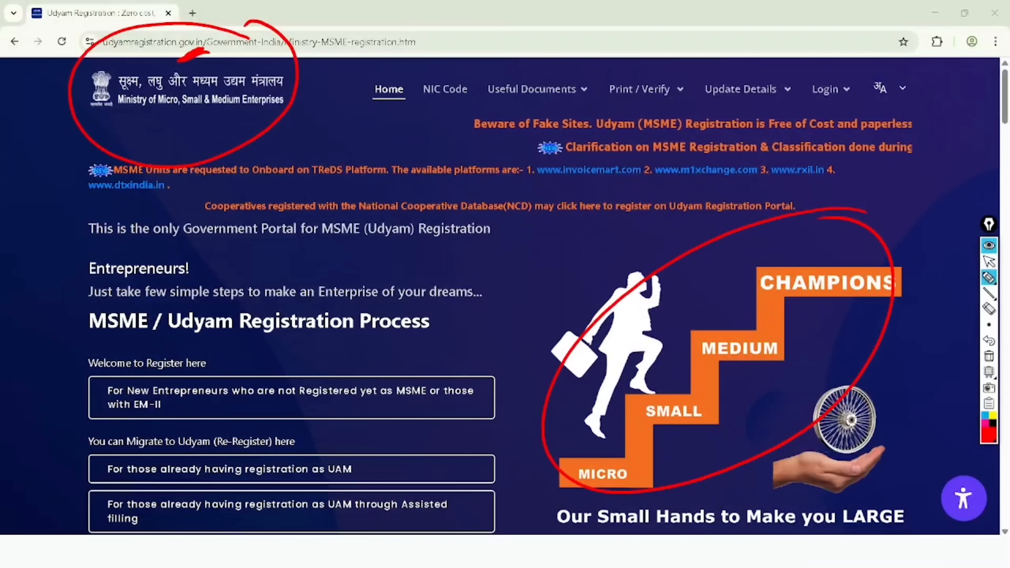
drag(665, 54, 676, 57)
drag(537, 39, 543, 66)
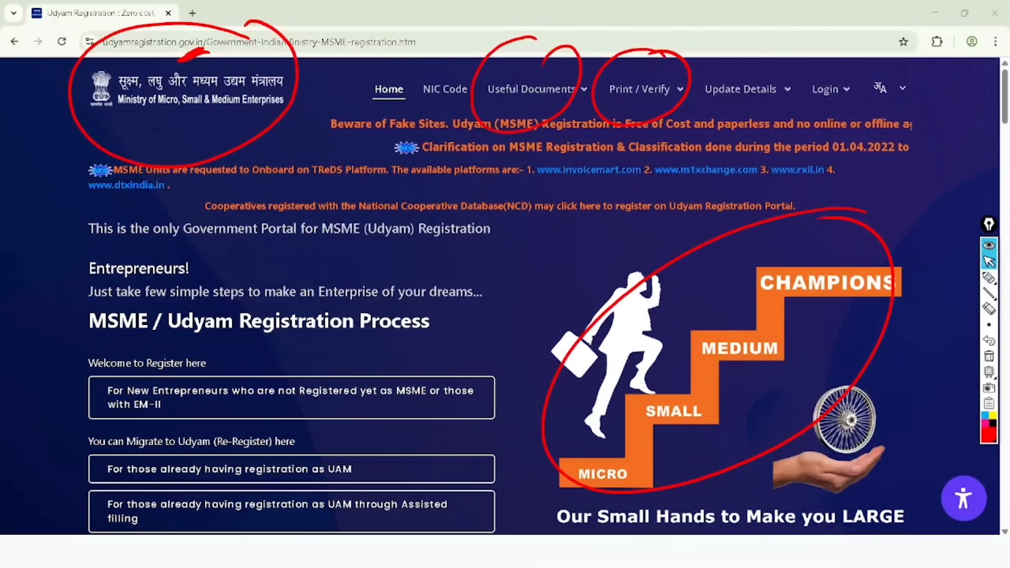
click(989, 357)
click(989, 261)
Step: Open the registration form for new entrepreneurs who are not registered yet as MSME or those with EM-II
click(645, 89)
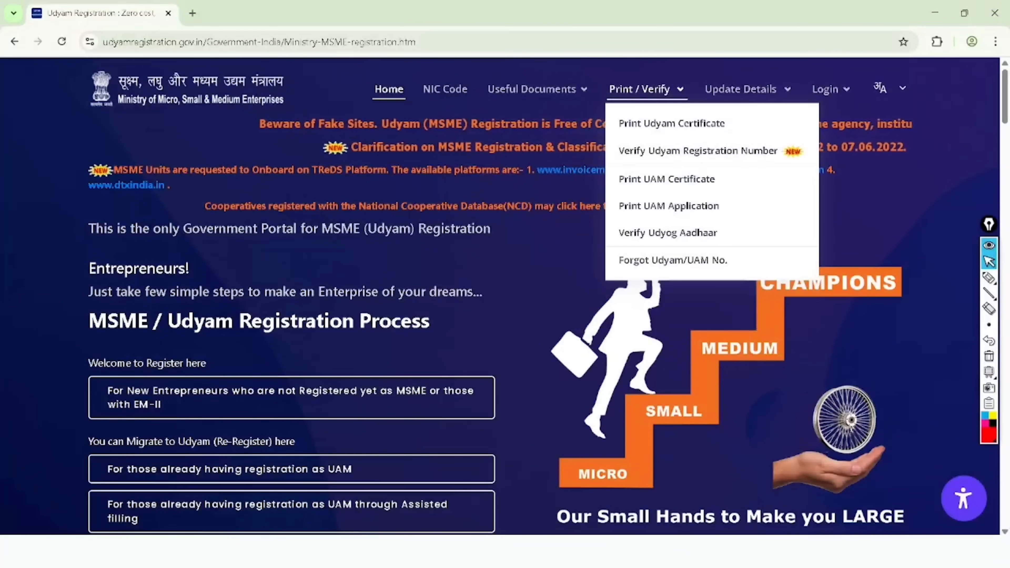
scroll(505, 294, down, 4)
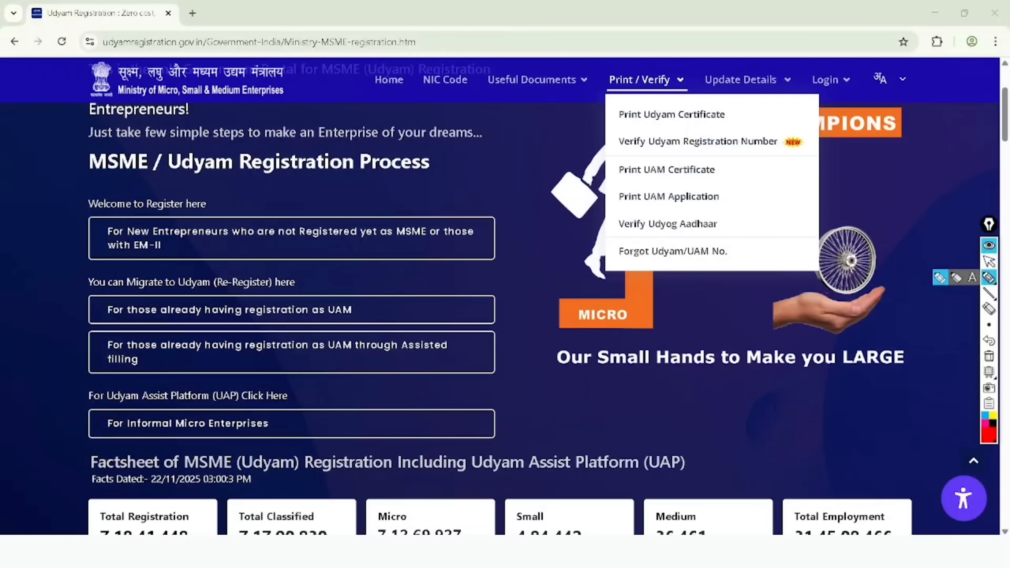
drag(203, 183, 139, 165)
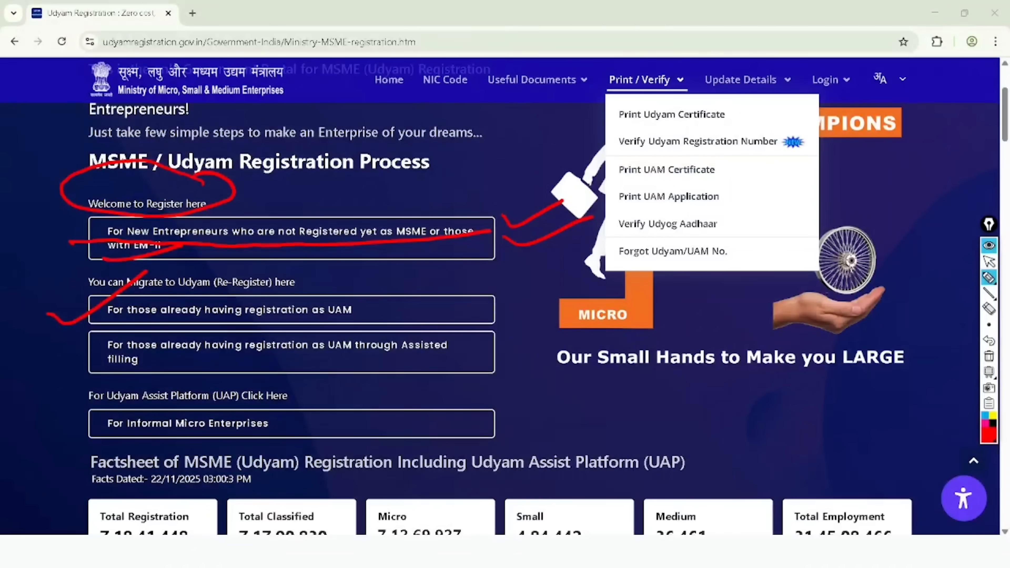
click(989, 262)
click(989, 356)
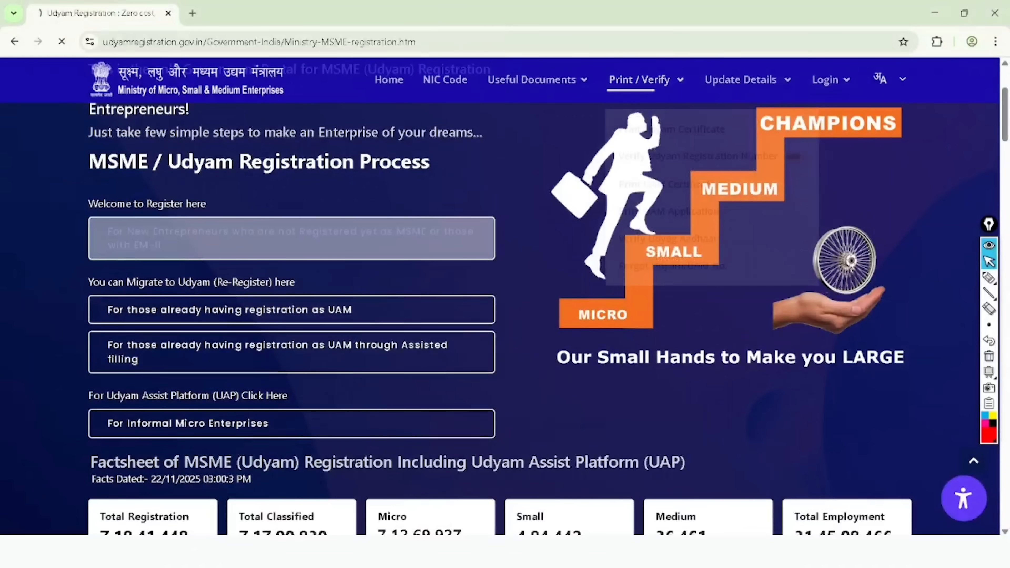
click(291, 238)
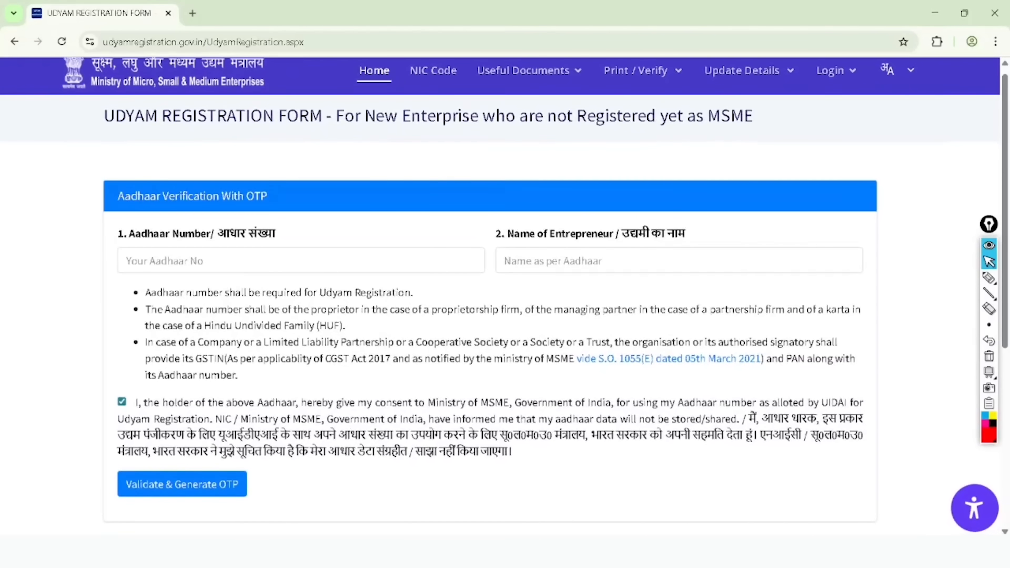
Step: Circle the Aadhaar number and entrepreneur name fields, handwrite notes on spelling and organisation types above them, and clear all marks
click(989, 278)
mouse_move(295, 179)
mouse_down()
mouse_move(132, 277)
mouse_move(222, 173)
mouse_up()
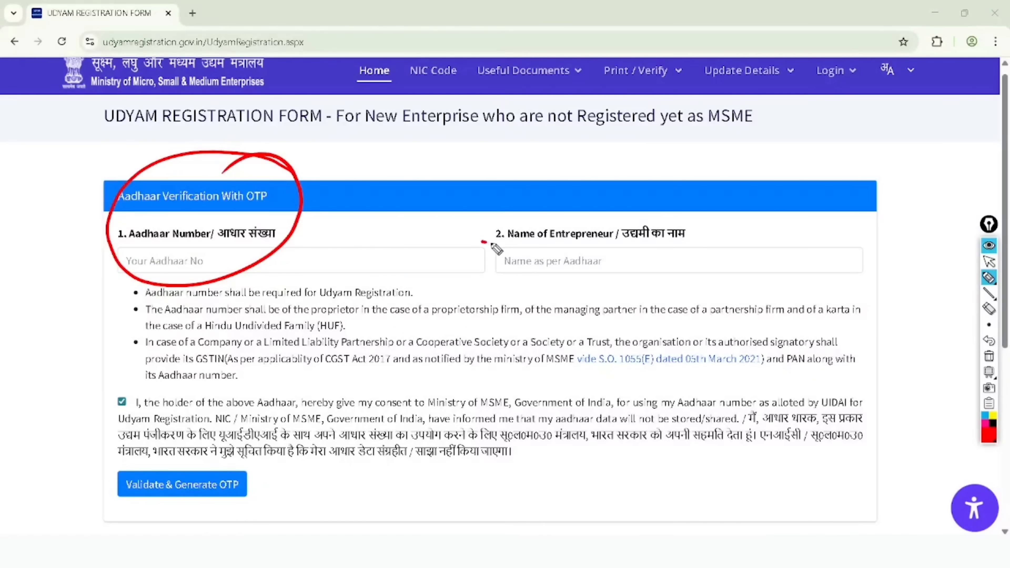
mouse_move(717, 207)
mouse_down()
mouse_move(521, 290)
mouse_move(651, 180)
mouse_up()
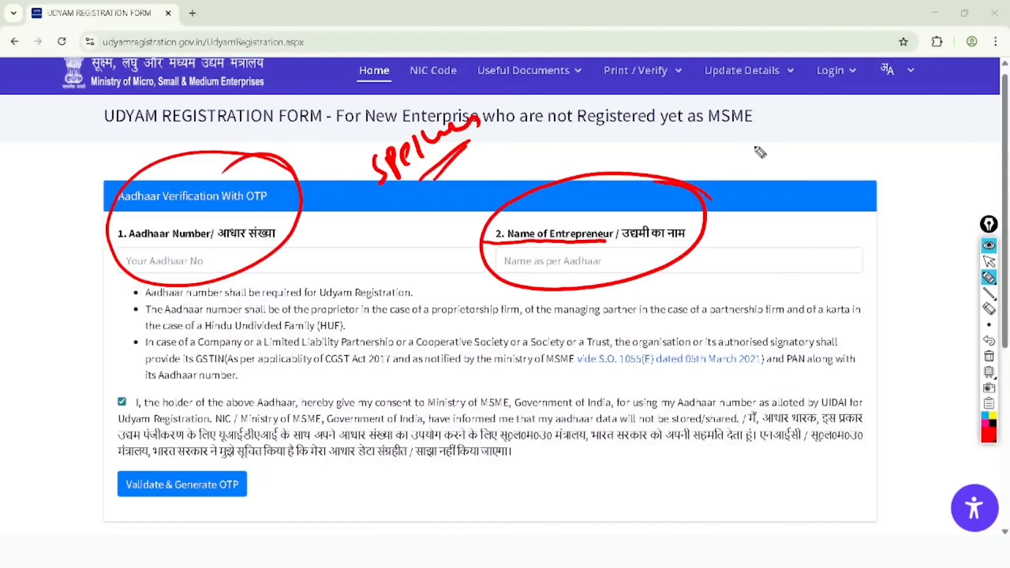
drag(739, 138, 777, 122)
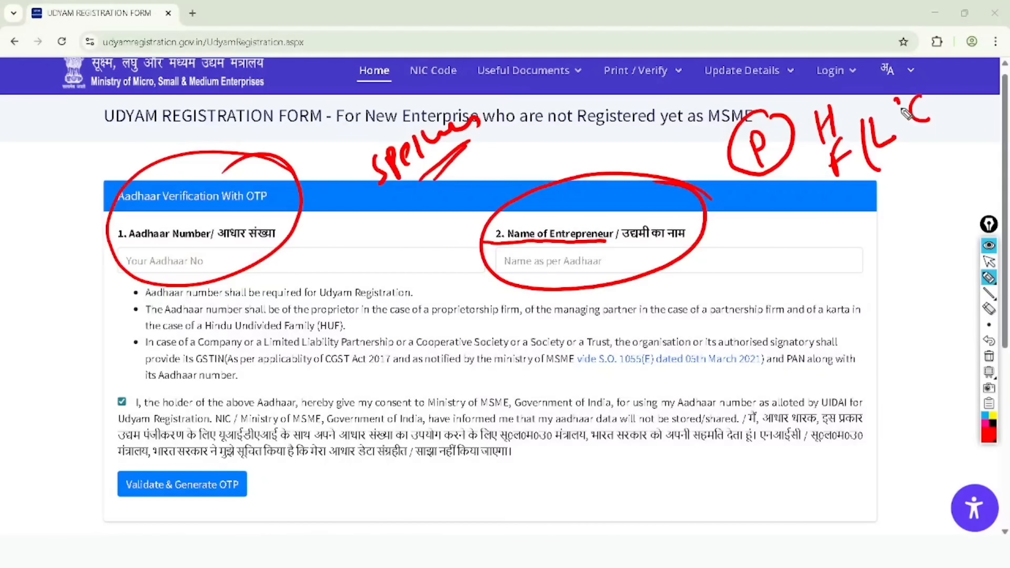
drag(917, 159, 949, 142)
drag(886, 198, 926, 168)
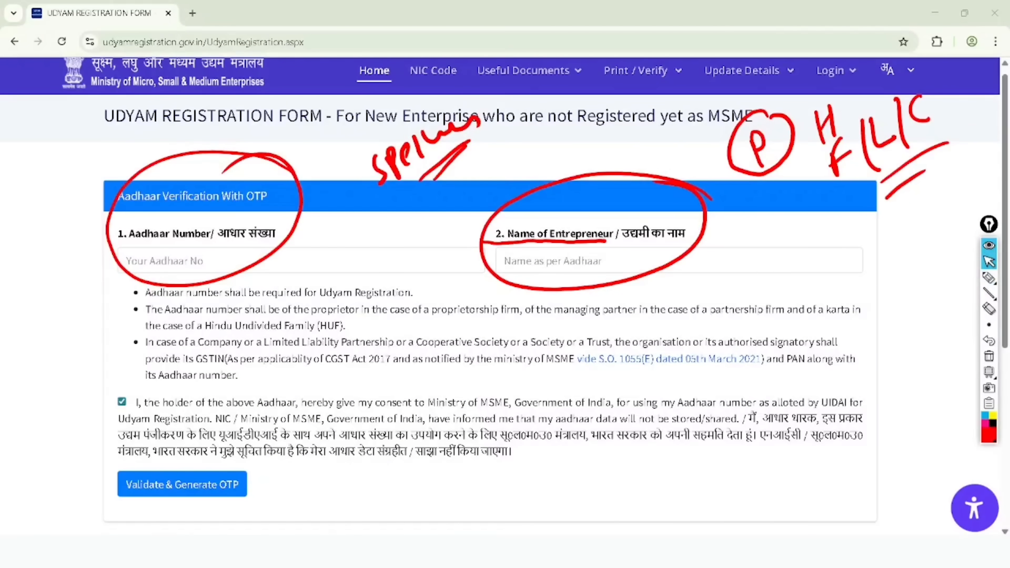
click(989, 356)
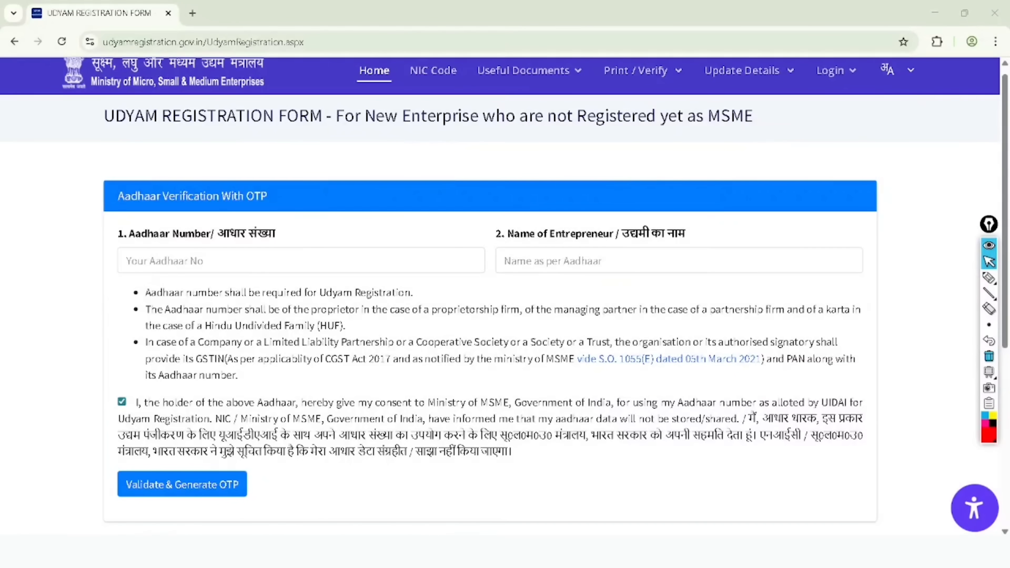
Step: Fill in the Aadhaar number and the entrepreneur's name as per Aadhaar, and generate the OTP
click(301, 261)
scroll(499, 296, down, 1)
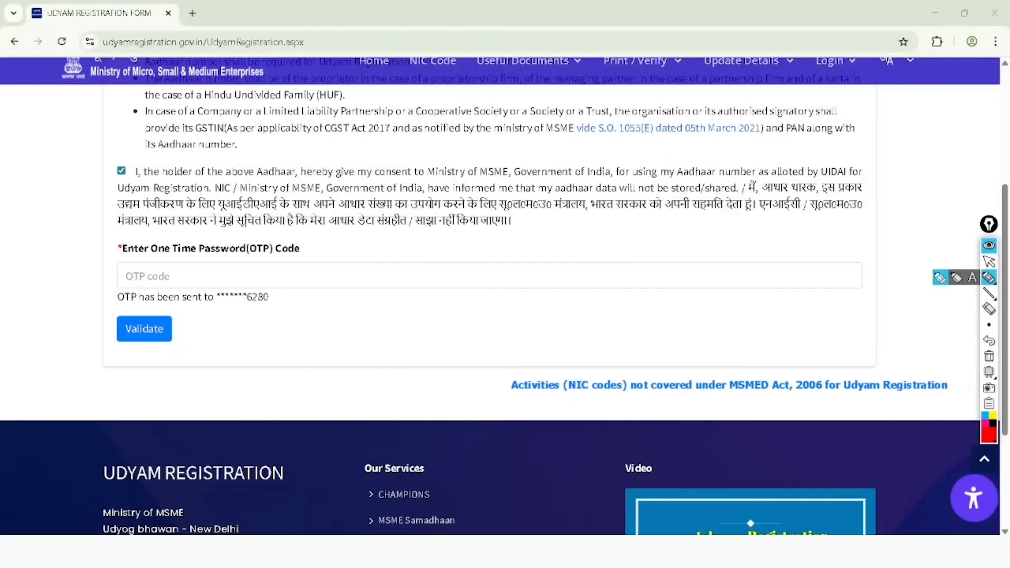
Step: Mark the OTP-sent line, the masked phone number and the OTP field with the pen, and handwrite "mobile" beside them
drag(102, 308, 213, 307)
mouse_move(279, 296)
mouse_down()
mouse_move(237, 307)
mouse_move(266, 318)
mouse_move(262, 338)
mouse_move(298, 327)
mouse_up()
mouse_move(395, 308)
mouse_down()
mouse_move(436, 292)
mouse_move(463, 247)
mouse_move(479, 259)
mouse_move(440, 316)
mouse_up()
mouse_move(485, 205)
mouse_down()
mouse_move(517, 270)
mouse_move(427, 226)
mouse_up()
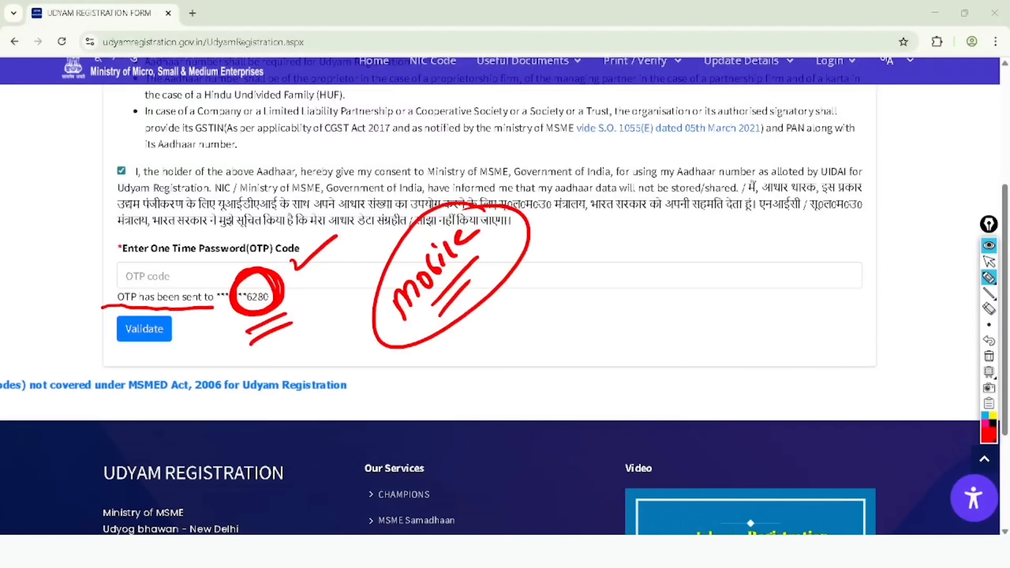
mouse_move(167, 217)
mouse_down()
mouse_move(153, 200)
mouse_move(216, 287)
mouse_move(135, 227)
mouse_up()
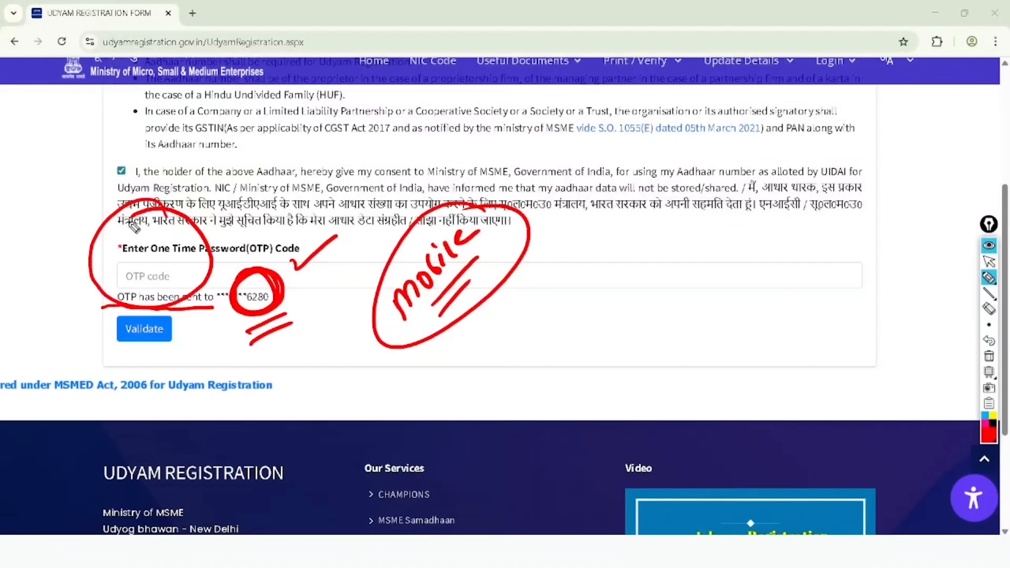
mouse_move(119, 302)
mouse_down()
mouse_move(188, 299)
mouse_move(137, 298)
mouse_up()
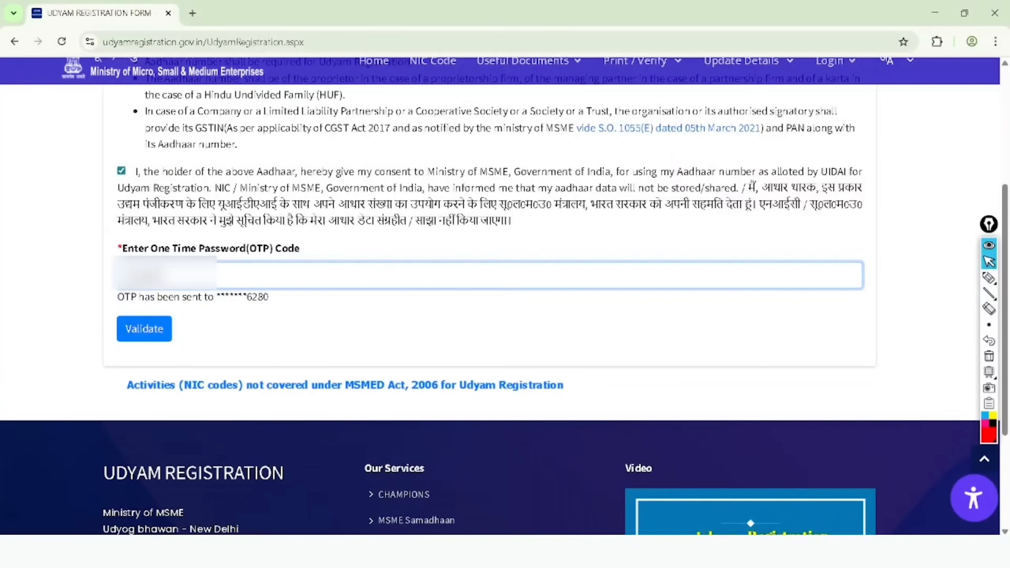
Step: Enter the one-time password in the OTP code field and validate it
click(144, 329)
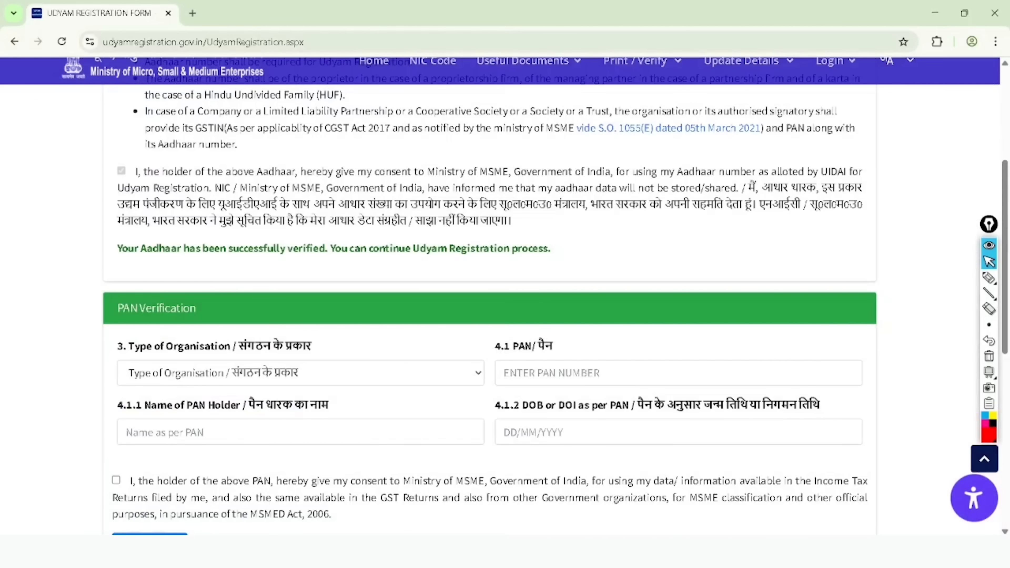
Step: Draw tick marks over the Aadhaar number and entrepreneur name fields, and clear them
scroll(500, 299, up, 3)
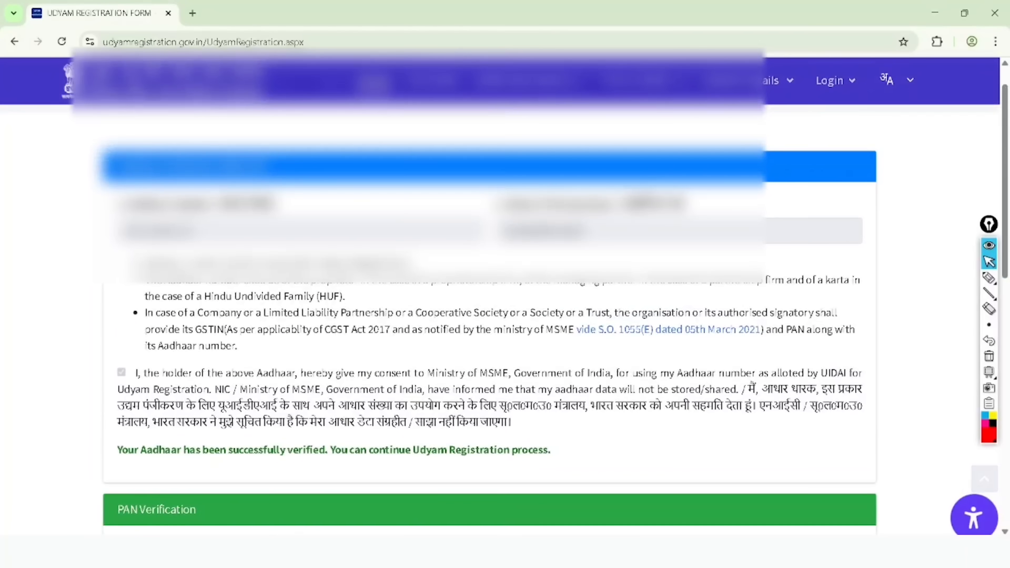
click(989, 278)
drag(245, 228, 359, 150)
drag(518, 198, 676, 129)
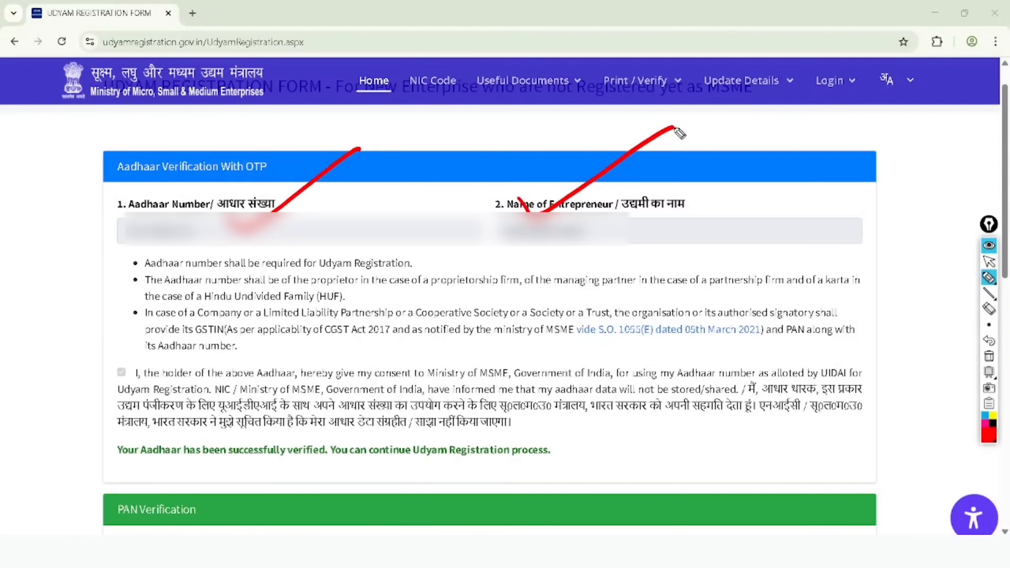
click(989, 359)
Step: Set the type of organisation in the PAN Verification section to 1. Proprietary
scroll(490, 298, down, 5)
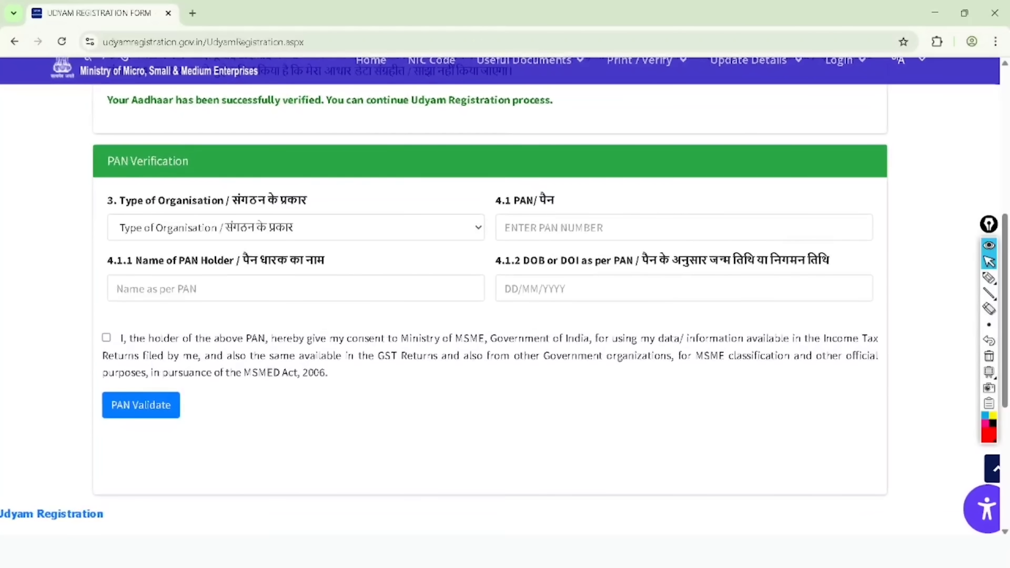
click(989, 278)
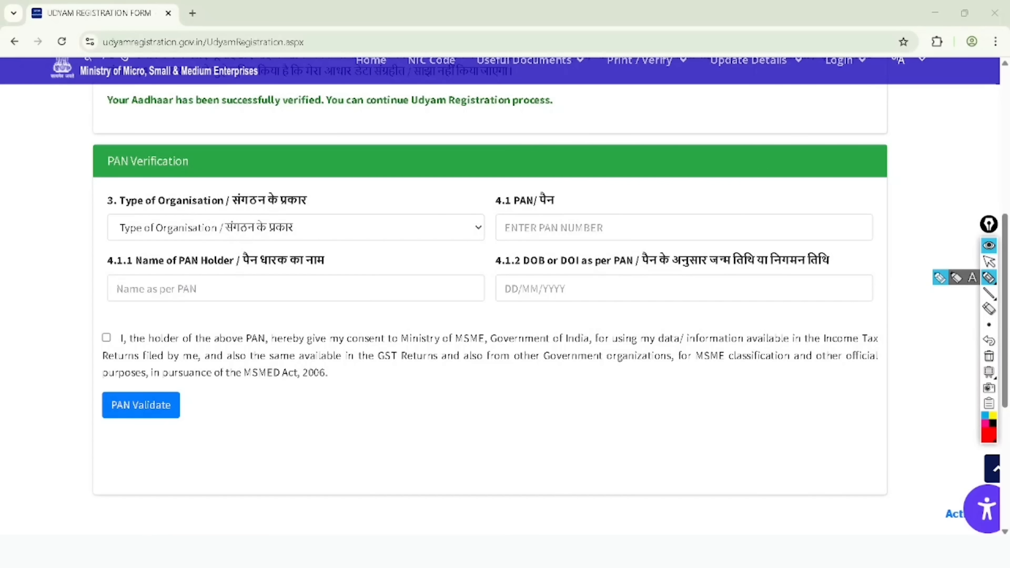
click(989, 261)
click(296, 227)
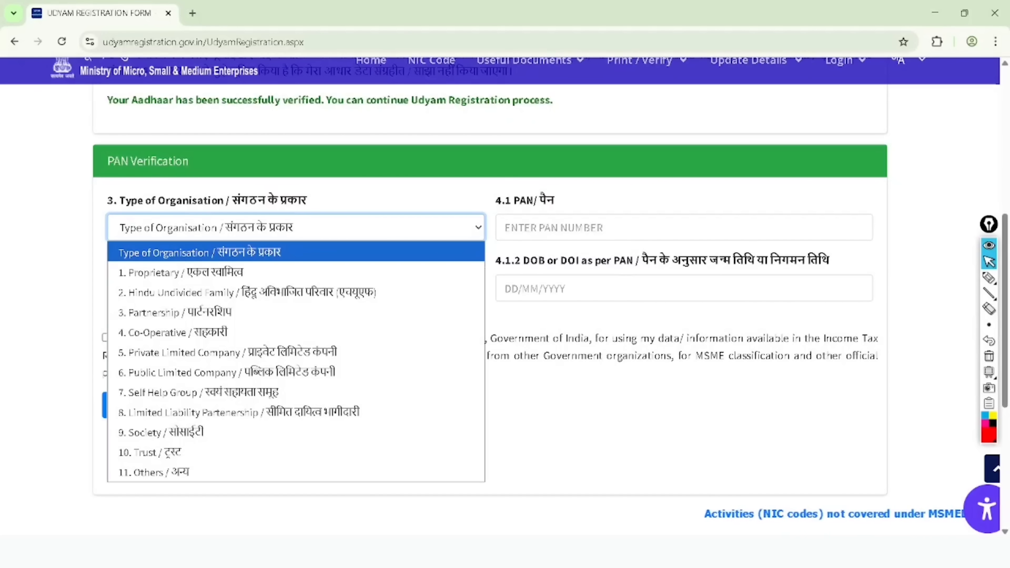
click(153, 272)
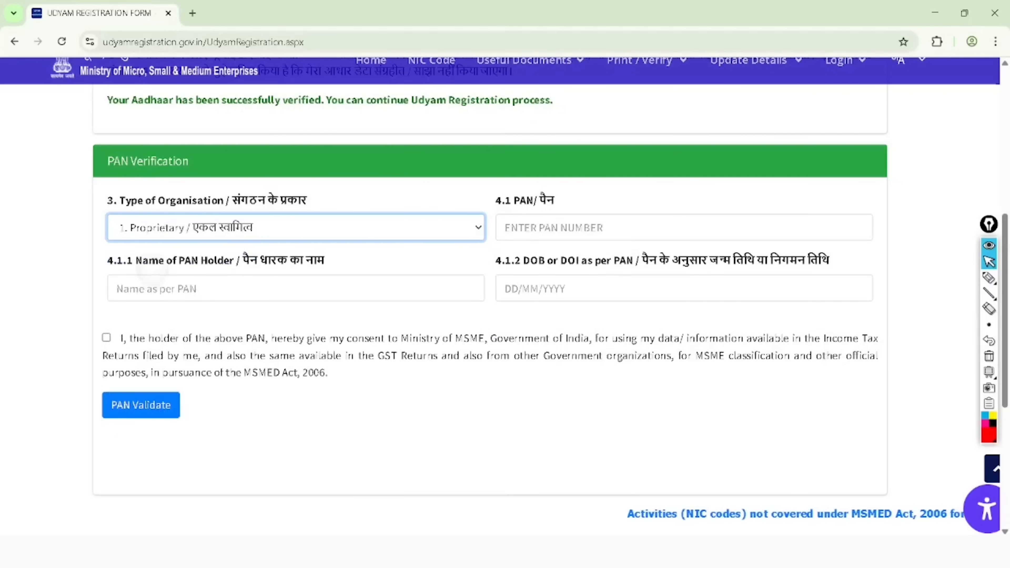
Step: Draw pen ticks on the PAN number, PAN holder's name, date of birth, consent and PAN Validate items
scroll(500, 296, down, 5)
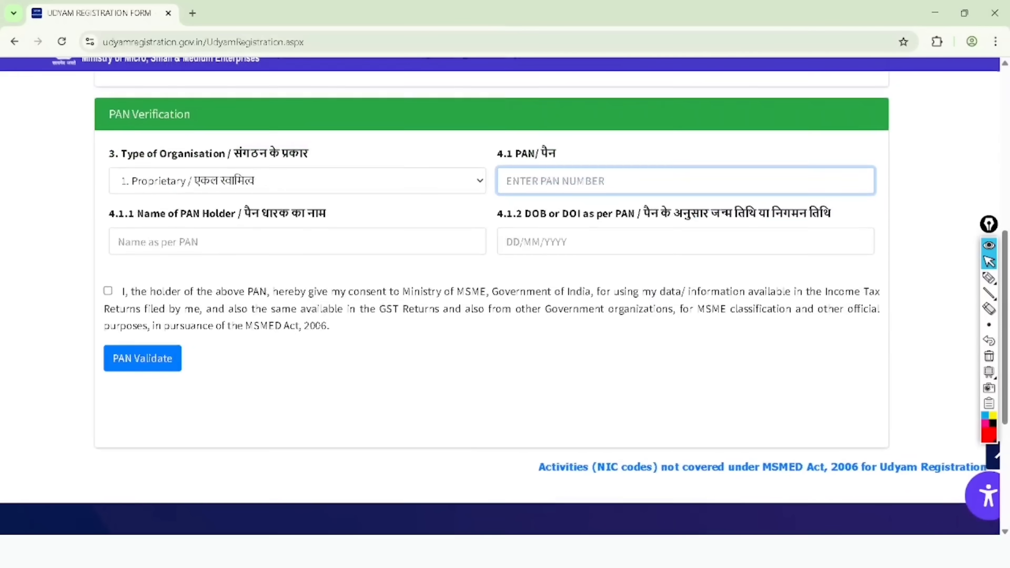
click(989, 278)
drag(544, 172, 658, 112)
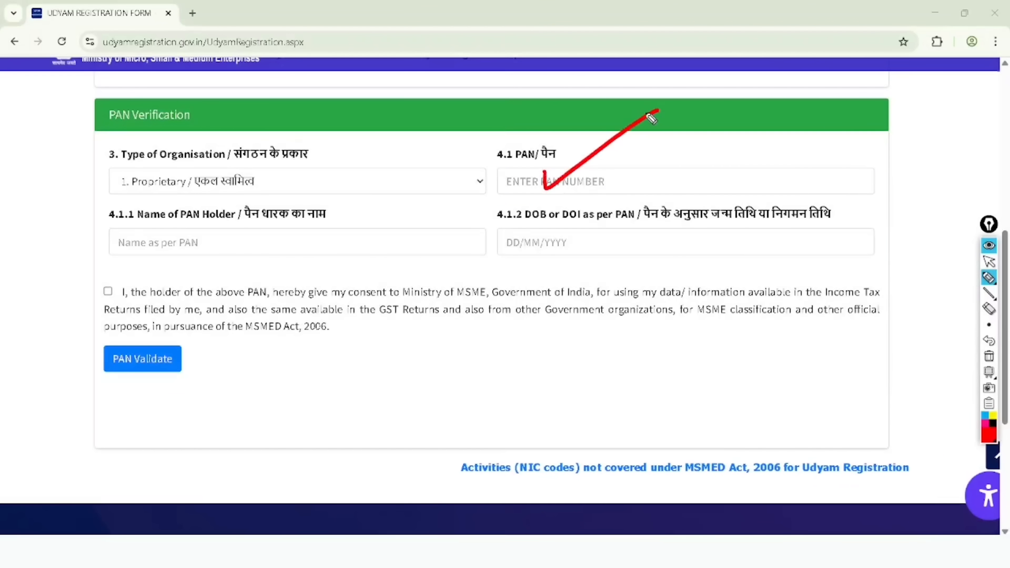
drag(203, 241, 292, 199)
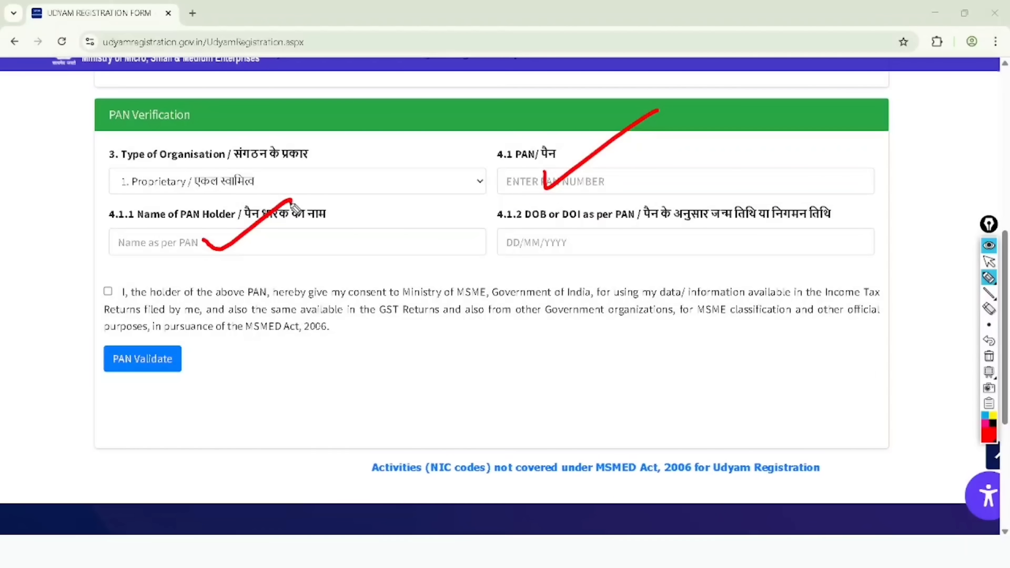
mouse_move(580, 235)
mouse_down()
mouse_move(588, 247)
mouse_move(703, 187)
mouse_up()
mouse_move(106, 290)
mouse_down()
mouse_move(120, 295)
mouse_move(175, 244)
mouse_up()
drag(168, 349, 267, 290)
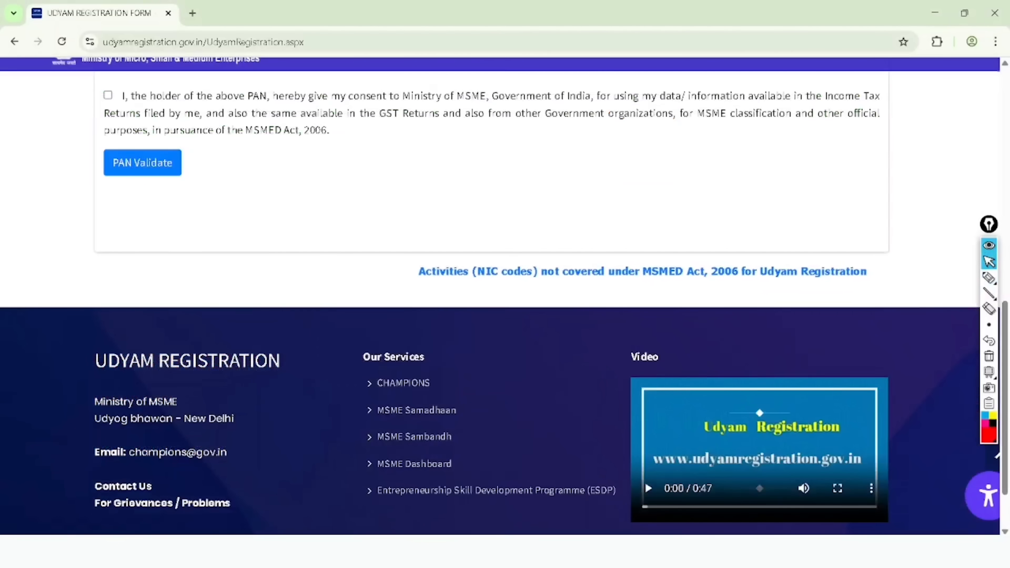
Step: Give consent as the PAN holder for using the income tax and GST data, and validate the PAN
click(108, 95)
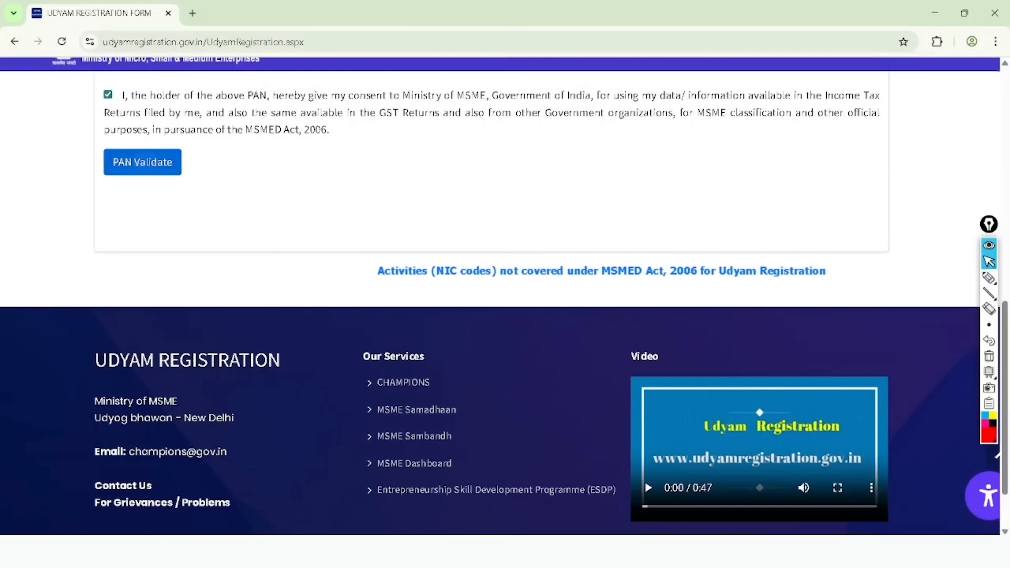
click(142, 162)
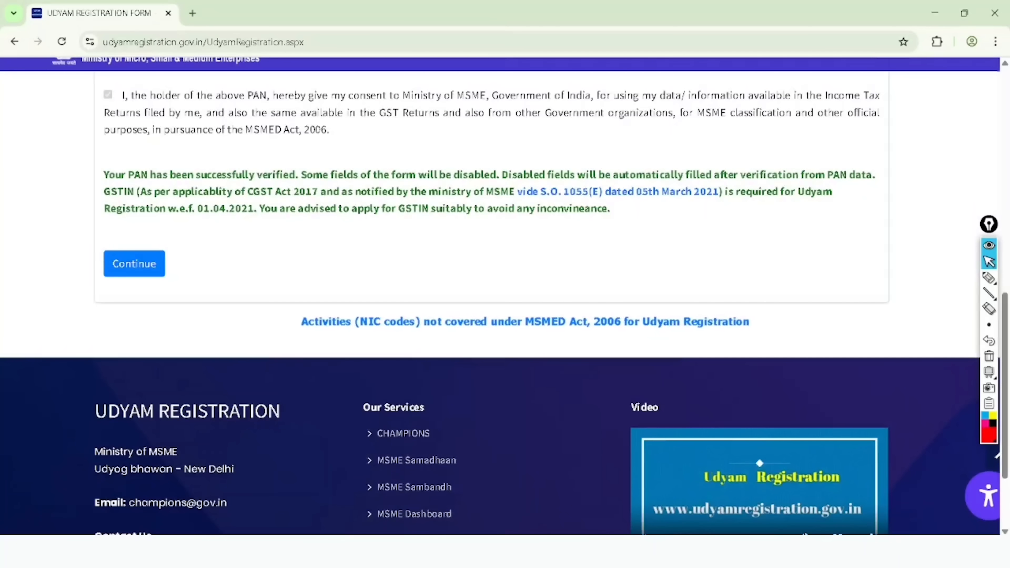
Step: Outline the PAN verification message with the pen and handwrite a circled, underlined "Already" near the GSTIN notice
click(989, 278)
mouse_move(75, 184)
mouse_down()
mouse_move(229, 188)
mouse_move(312, 171)
mouse_move(97, 157)
mouse_move(92, 202)
mouse_up()
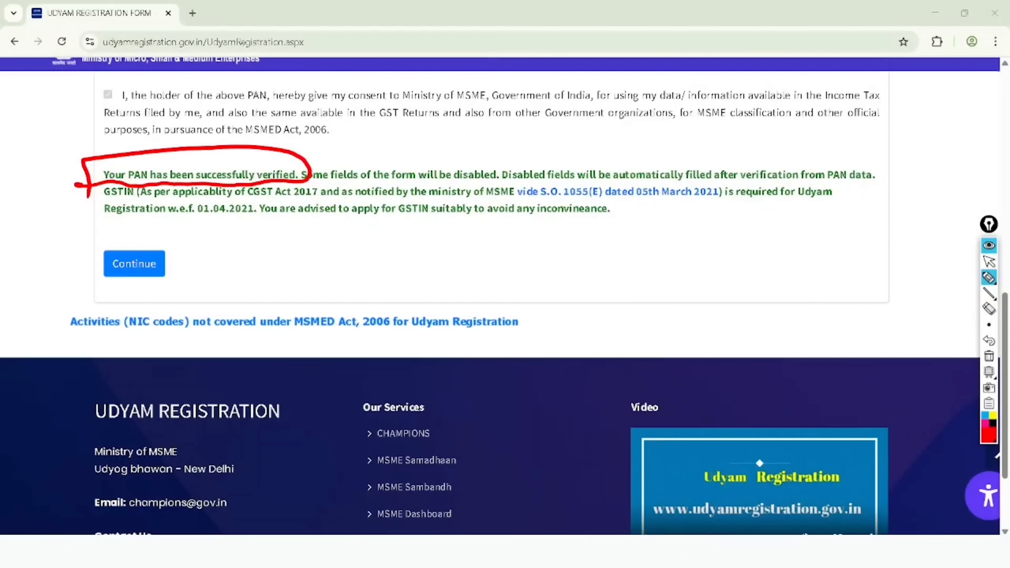
drag(585, 285, 592, 262)
mouse_move(592, 242)
mouse_down()
mouse_move(603, 266)
mouse_move(638, 232)
mouse_move(645, 243)
mouse_move(669, 196)
mouse_move(654, 183)
mouse_up()
click(990, 262)
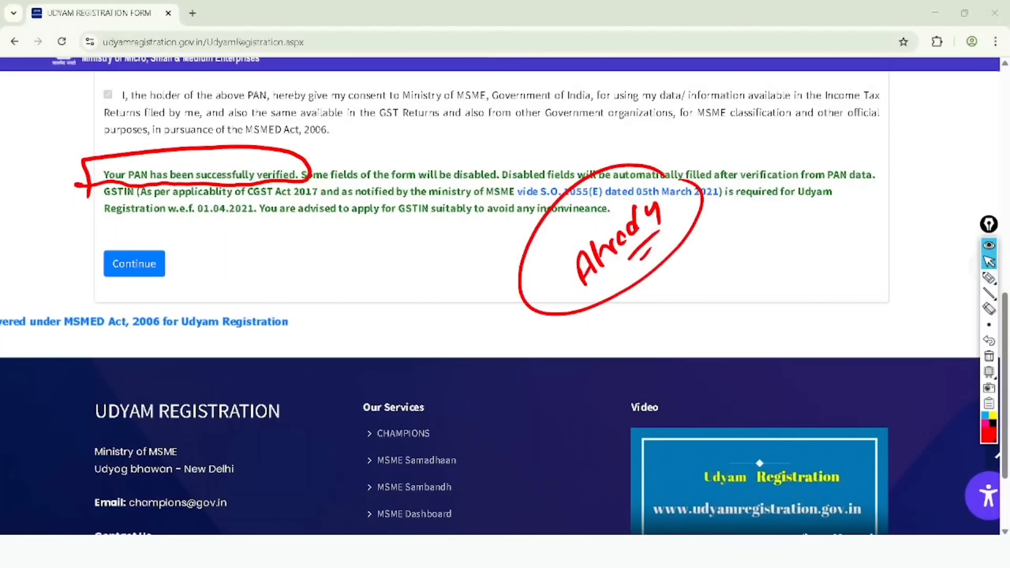
Step: Clear the pen marks and continue from PAN verification to the rest of the registration form
click(989, 356)
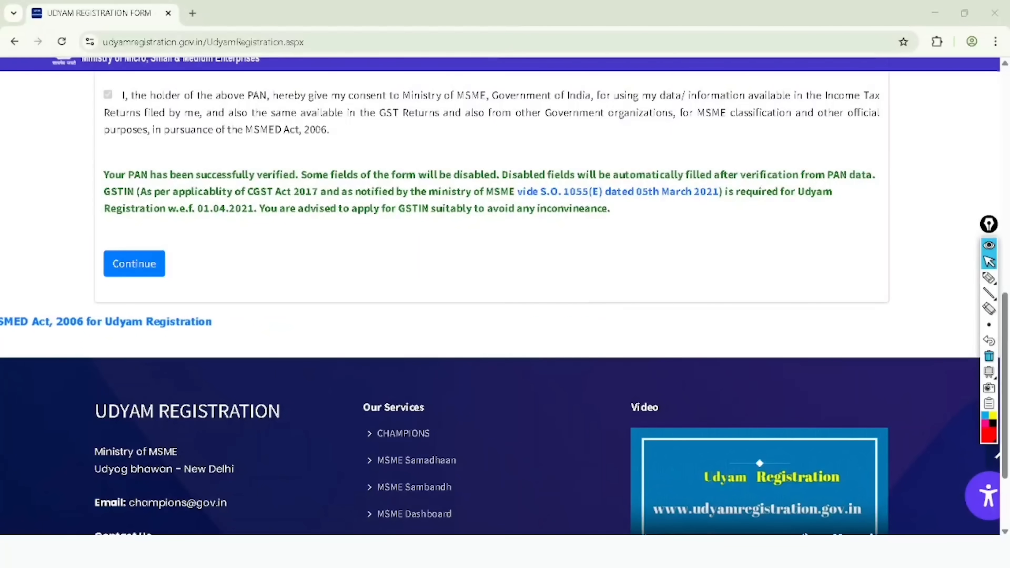
click(134, 263)
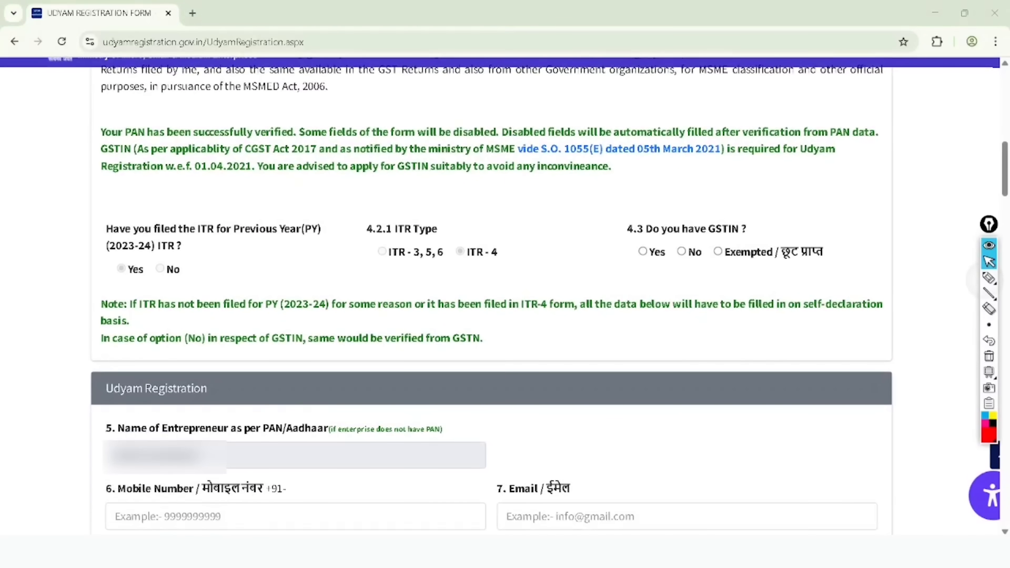
Step: Circle the previous-year ITR, ITR Type and GSTIN questions with the pen, tick Yes and ITR-4, and clear the marks
click(989, 278)
mouse_move(270, 172)
mouse_down()
mouse_move(116, 181)
mouse_move(250, 295)
mouse_move(194, 181)
mouse_up()
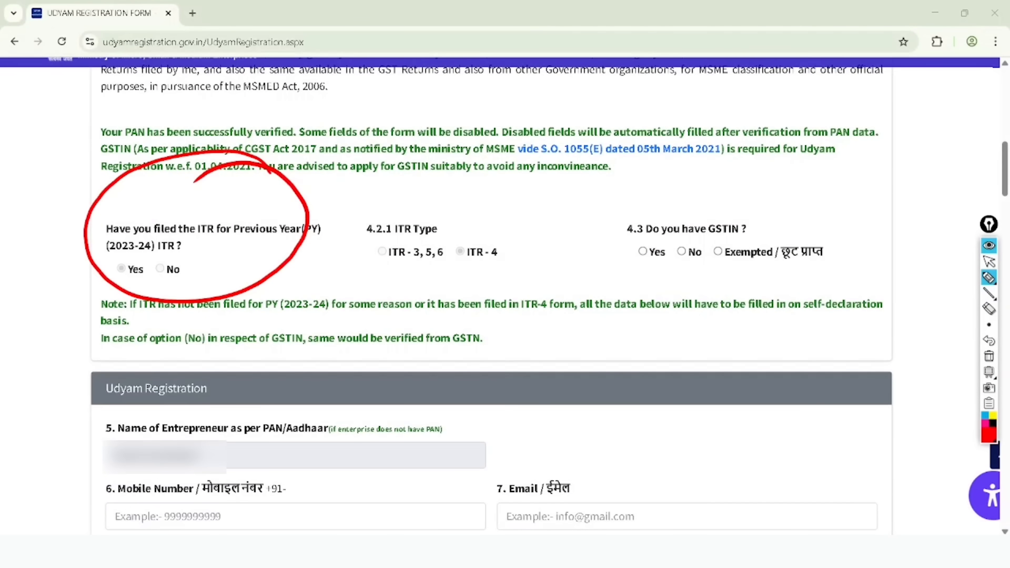
mouse_move(490, 188)
mouse_down()
mouse_move(444, 309)
mouse_move(442, 183)
mouse_up()
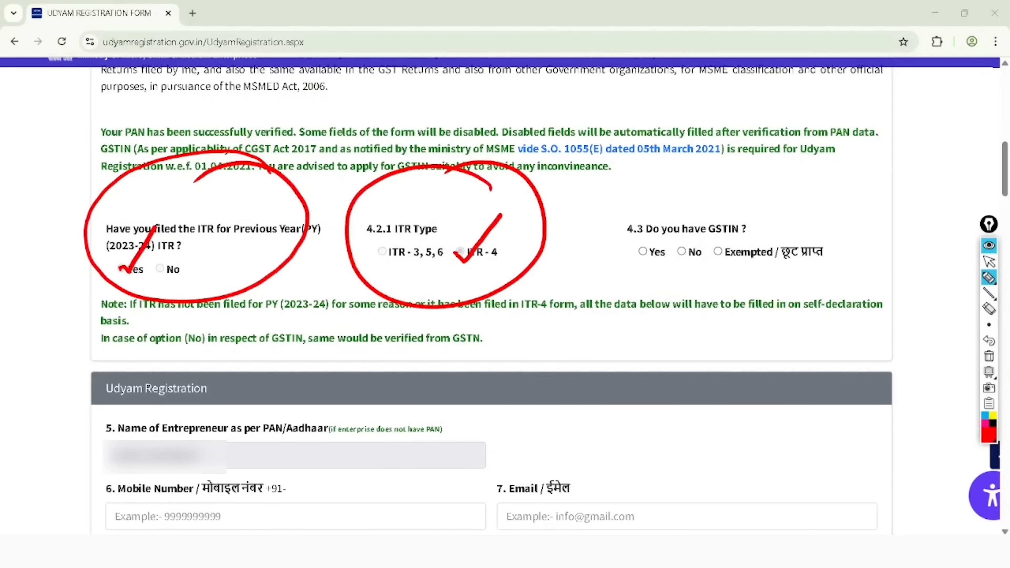
mouse_move(747, 172)
mouse_down()
mouse_move(847, 270)
mouse_move(754, 195)
mouse_up()
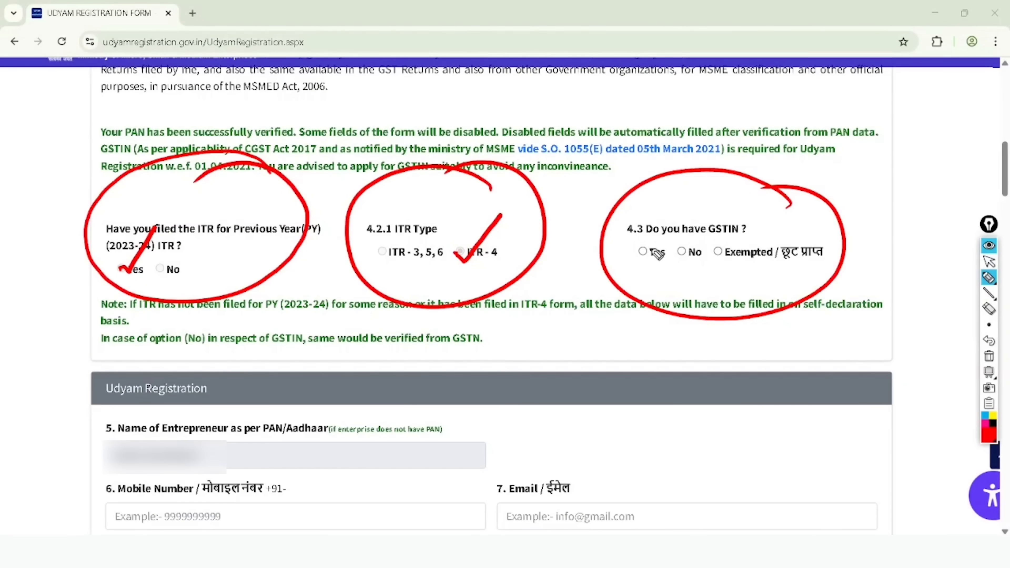
click(989, 356)
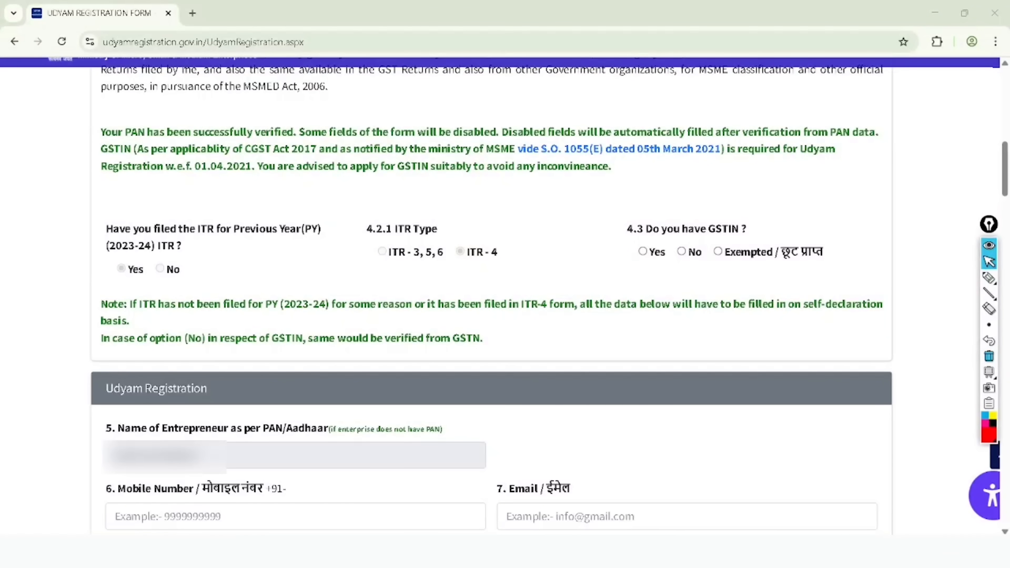
Step: Circle the entrepreneur's name field, tick the Mobile Number and Email fields, and handwrite "Future OTP" between them
scroll(491, 296, down, 4)
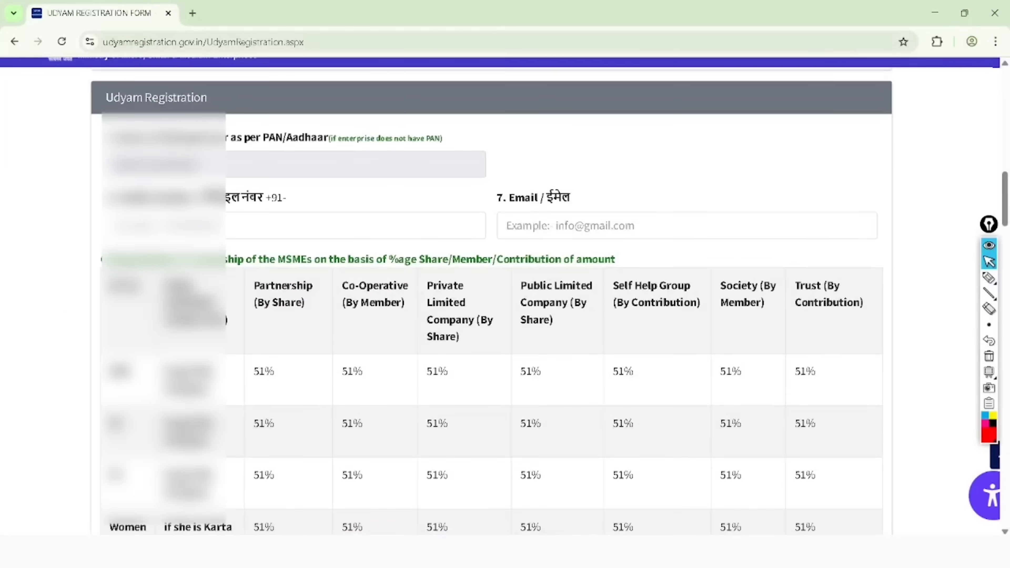
click(989, 278)
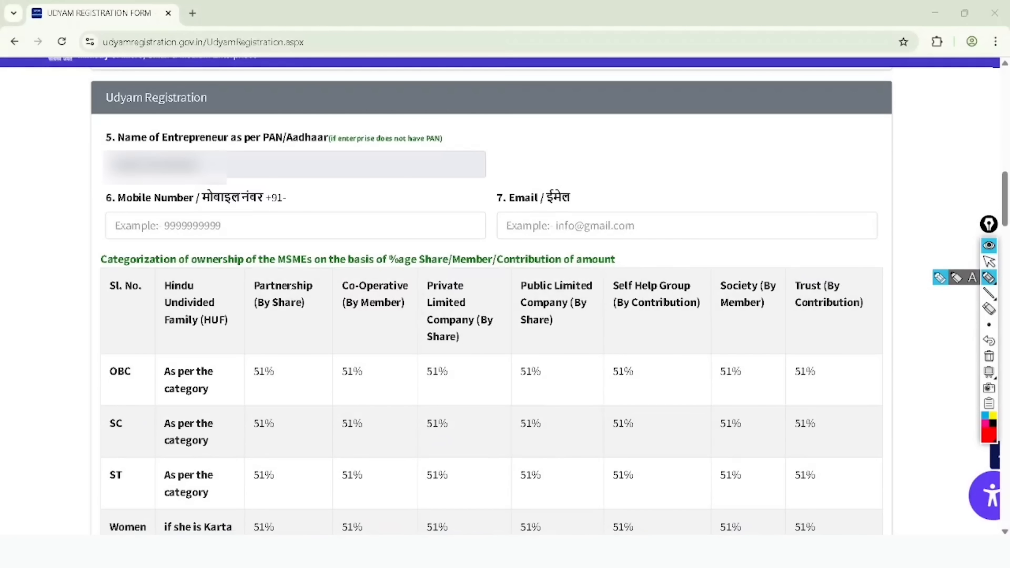
mouse_move(268, 116)
mouse_down()
mouse_move(186, 76)
mouse_move(188, 192)
mouse_move(158, 107)
mouse_up()
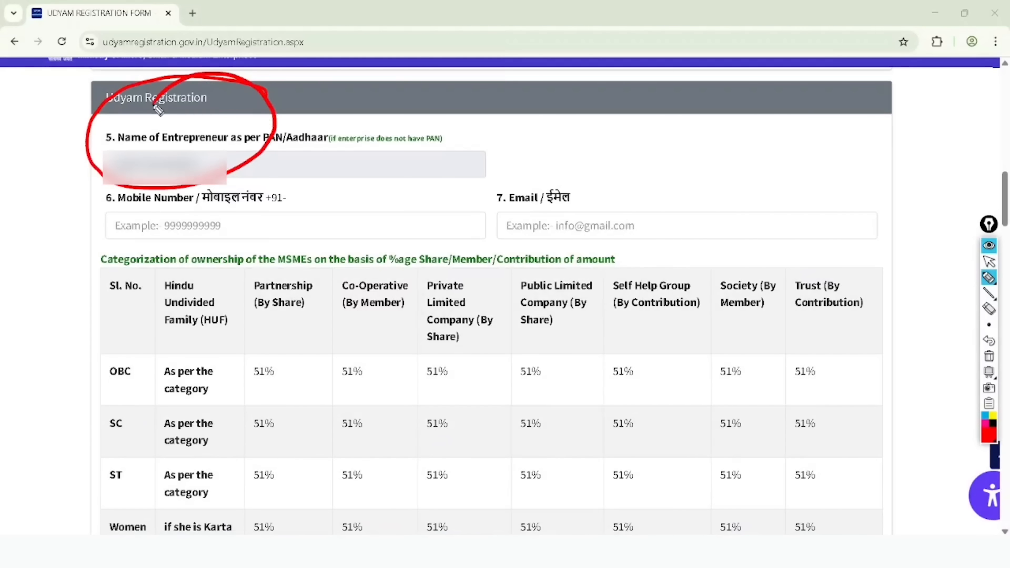
drag(277, 219, 331, 182)
drag(597, 220, 670, 177)
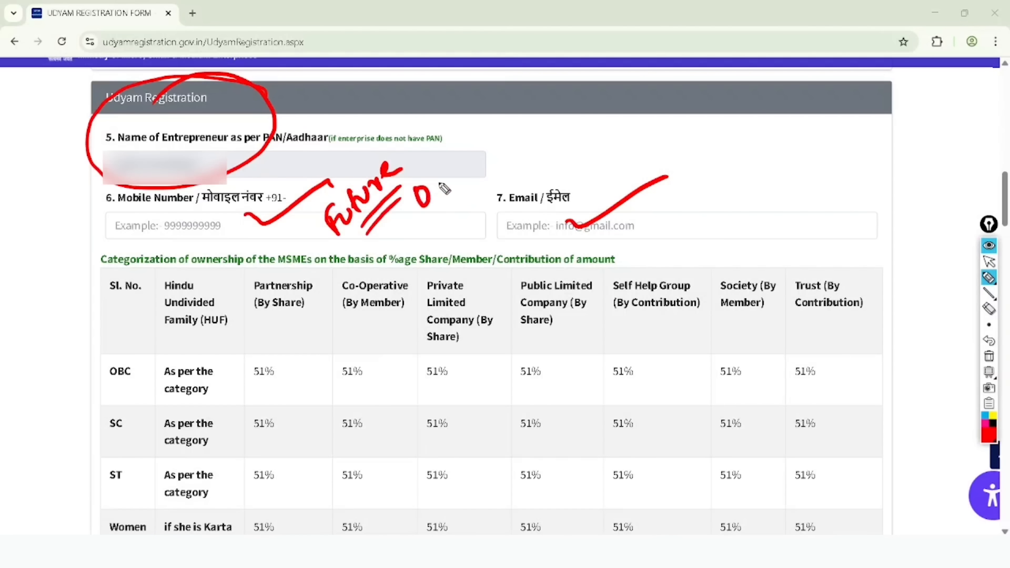
drag(47, 223, 138, 187)
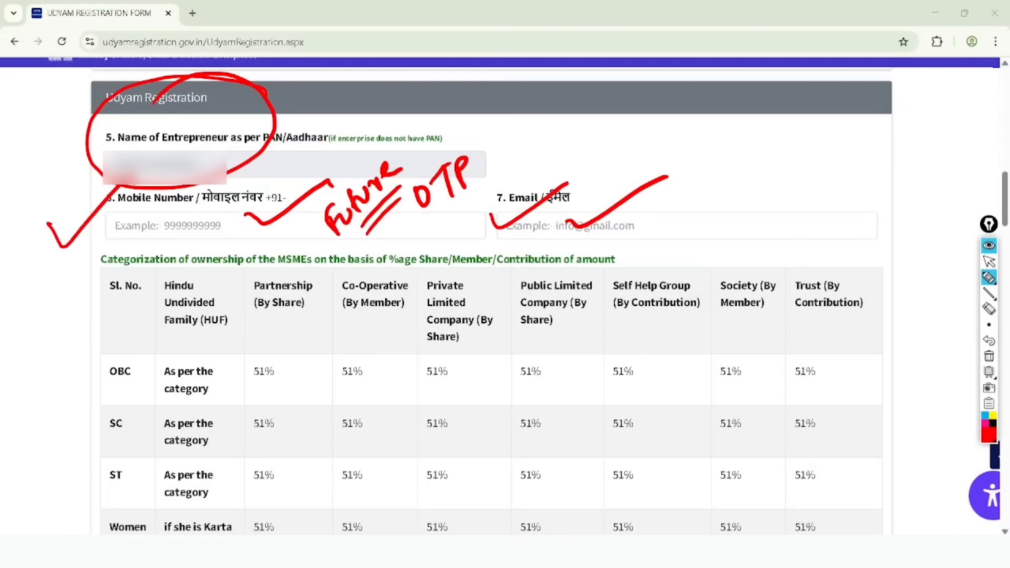
Step: Draw pen ticks on the General, SC, ST and OBC options of the Social Category question
scroll(505, 296, down, 7)
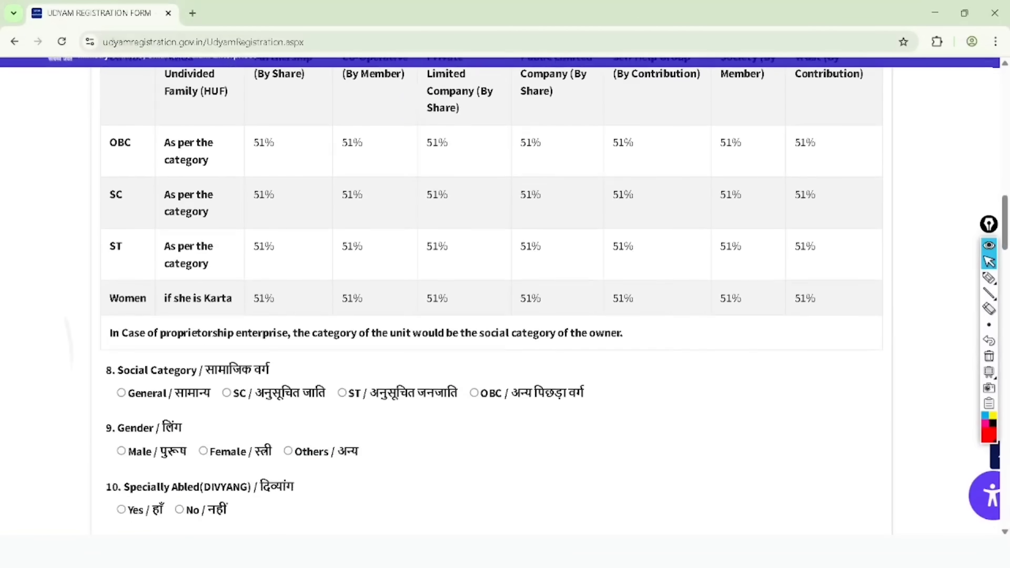
scroll(505, 296, down, 3)
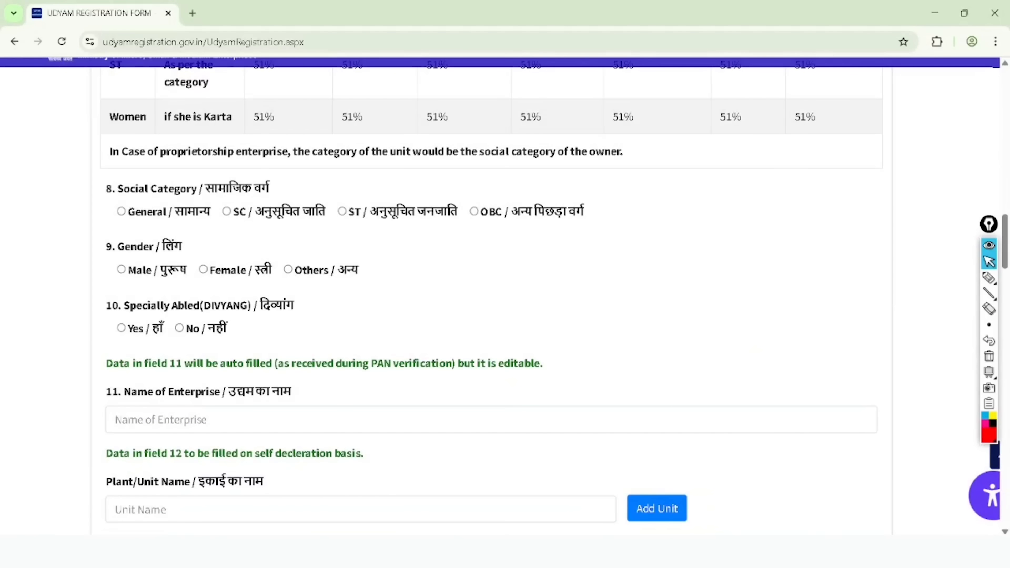
scroll(267, 247, up, 1)
click(989, 278)
drag(125, 201, 203, 139)
drag(222, 192, 285, 146)
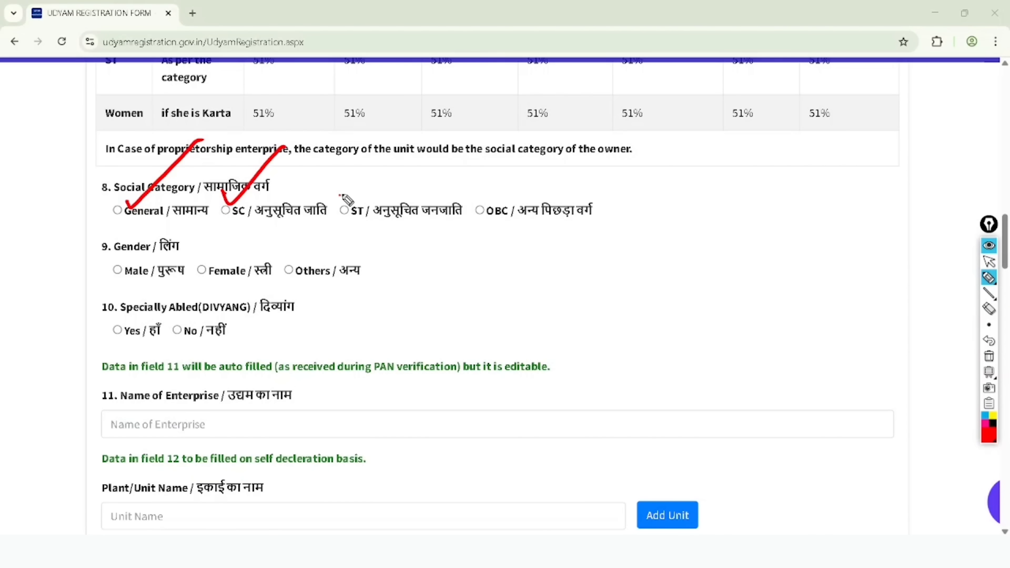
drag(341, 196, 432, 128)
drag(479, 203, 543, 141)
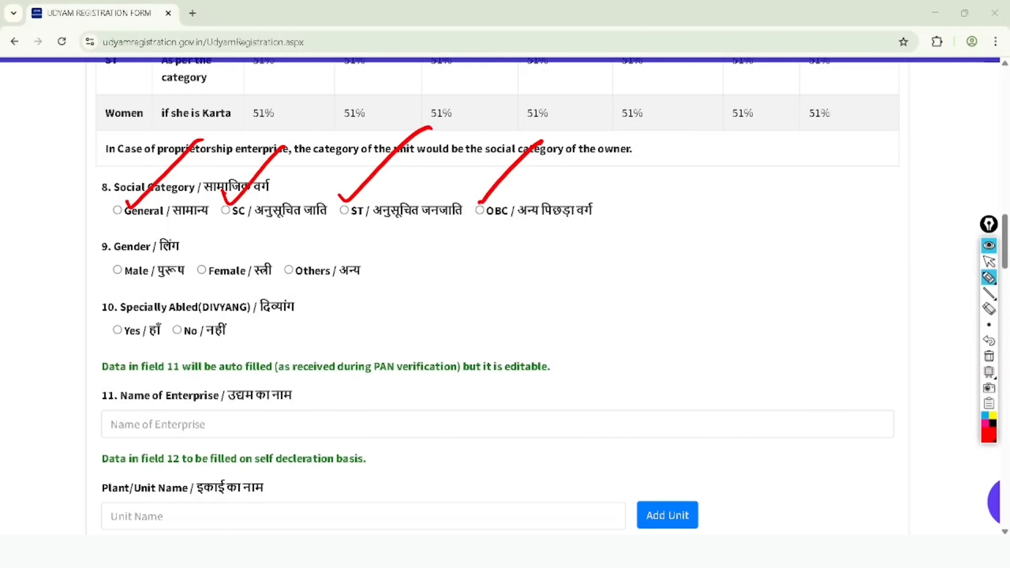
Step: Circle the Gender label, tick its three options, and circle, underline and tick the Specially Abled question with the pen
mouse_move(155, 219)
mouse_down()
mouse_move(81, 233)
mouse_move(161, 213)
mouse_up()
mouse_move(146, 278)
mouse_down()
mouse_move(203, 241)
mouse_move(287, 239)
mouse_move(343, 270)
mouse_move(410, 206)
mouse_move(99, 339)
mouse_move(106, 293)
mouse_move(207, 316)
mouse_up()
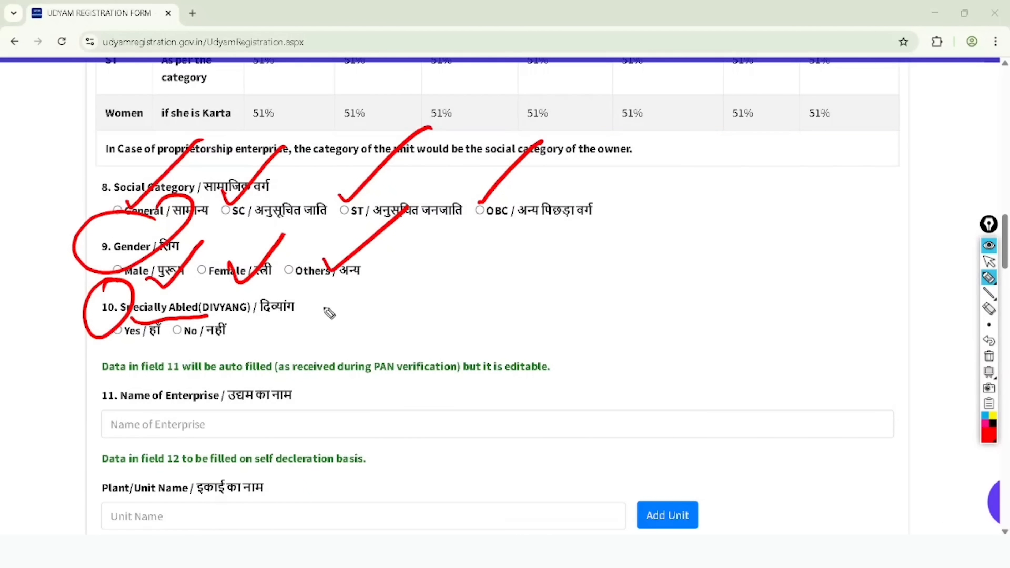
mouse_move(311, 296)
mouse_down()
mouse_move(336, 302)
mouse_move(394, 260)
mouse_up()
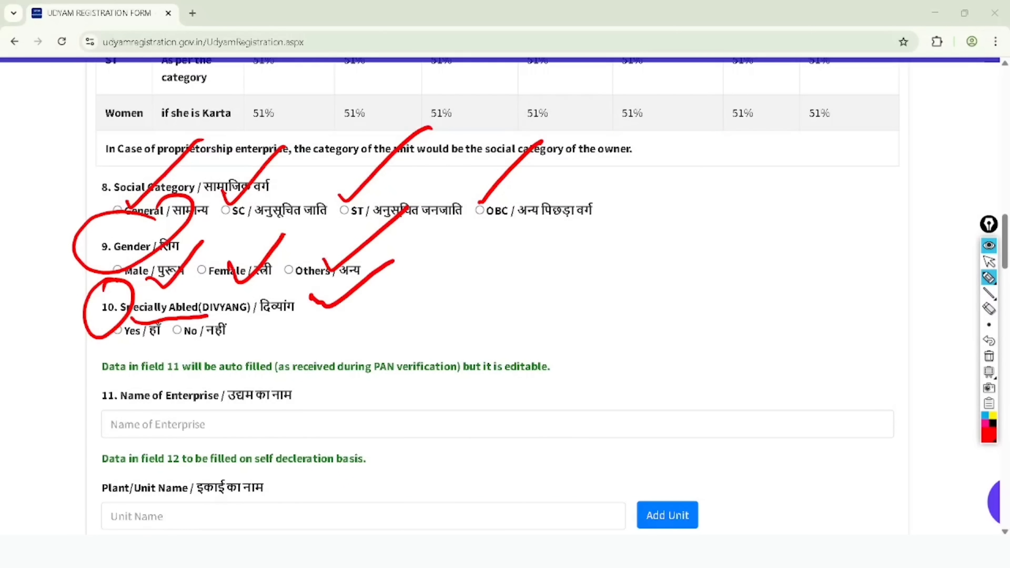
Step: Circle the Name of Enterprise label and field with the pen and handwrite a double-underlined "Prop" beside them
scroll(497, 295, down, 7)
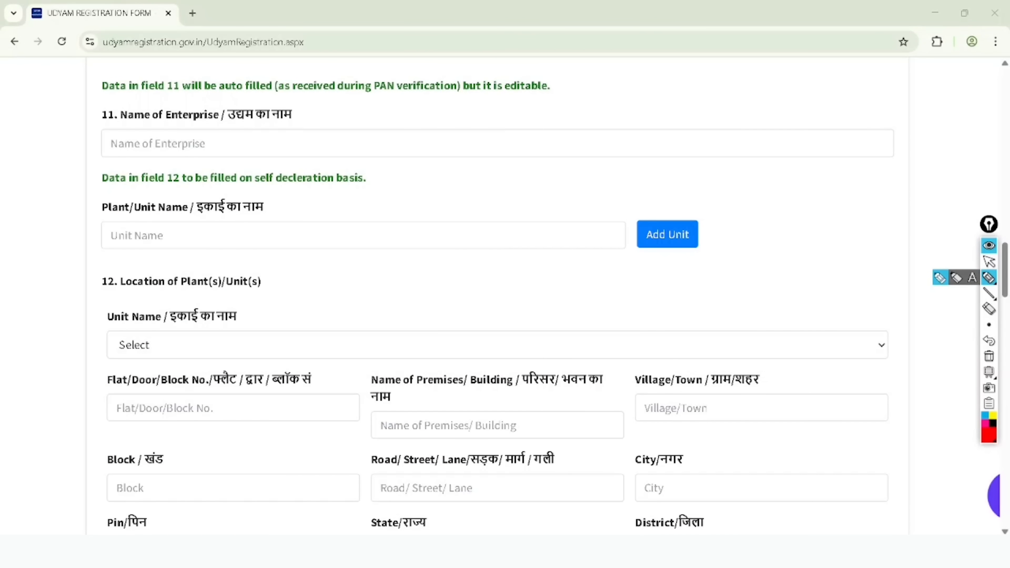
mouse_move(218, 79)
mouse_down()
mouse_move(98, 96)
mouse_move(232, 117)
mouse_move(206, 82)
mouse_up()
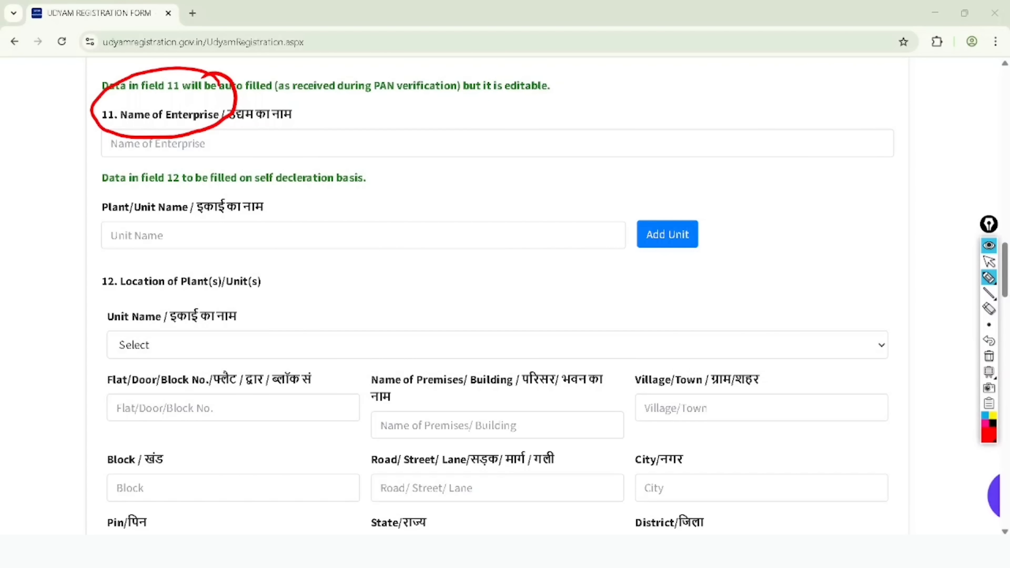
mouse_move(349, 120)
mouse_down()
mouse_move(358, 127)
mouse_move(393, 78)
mouse_move(395, 108)
mouse_up()
drag(365, 138, 415, 95)
drag(380, 140, 414, 107)
mouse_move(161, 109)
mouse_down()
mouse_move(196, 120)
mouse_move(144, 120)
mouse_up()
Step: Outline and tick the Plant/Unit Name label with the pen and handwrite a double-underlined "Firm" beside it
mouse_move(270, 181)
mouse_down()
mouse_move(159, 179)
mouse_move(128, 229)
mouse_move(365, 170)
mouse_up()
mouse_move(337, 213)
mouse_down()
mouse_move(334, 256)
mouse_move(403, 199)
mouse_up()
drag(357, 255, 407, 211)
drag(360, 265, 398, 228)
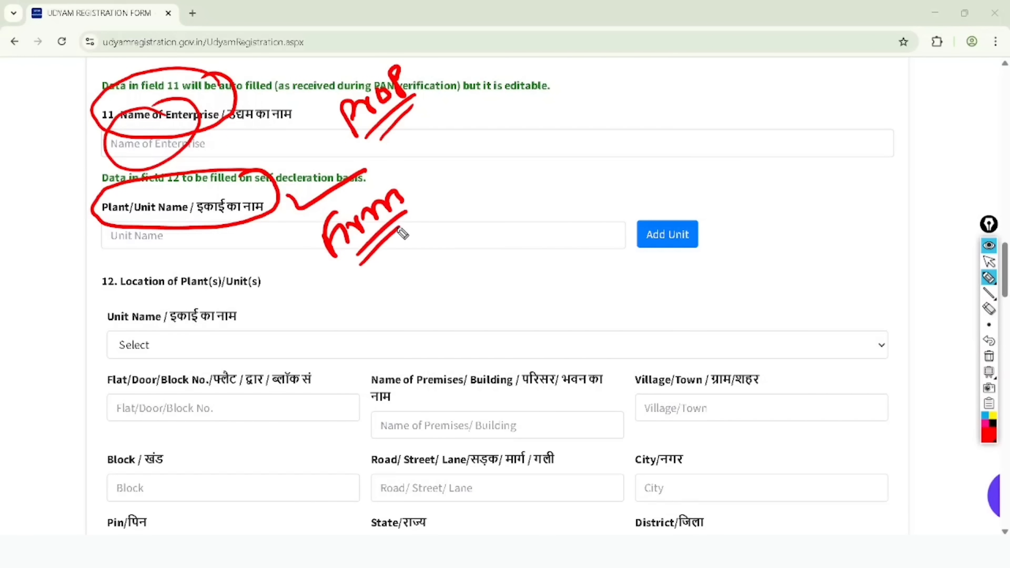
Step: Circle the word "Prop", handwrite a circled "Firm" next to it, and clear all pen marks
mouse_move(387, 45)
mouse_down()
mouse_move(435, 68)
mouse_move(391, 66)
mouse_up()
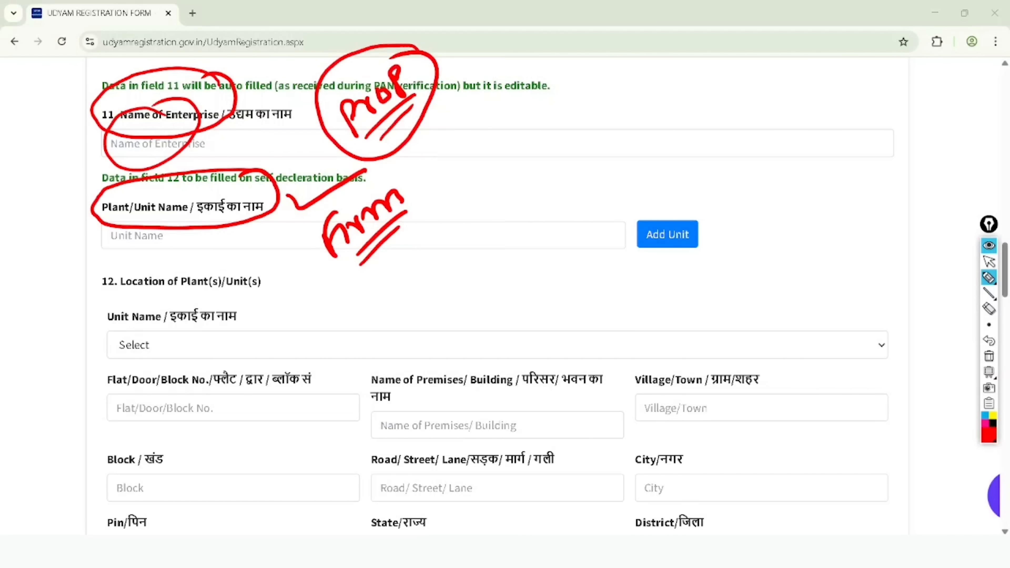
mouse_move(474, 141)
mouse_down()
mouse_move(483, 100)
mouse_move(517, 115)
mouse_move(537, 92)
mouse_move(555, 98)
mouse_up()
drag(500, 152, 542, 117)
mouse_move(559, 60)
mouse_down()
mouse_move(582, 95)
mouse_move(525, 60)
mouse_up()
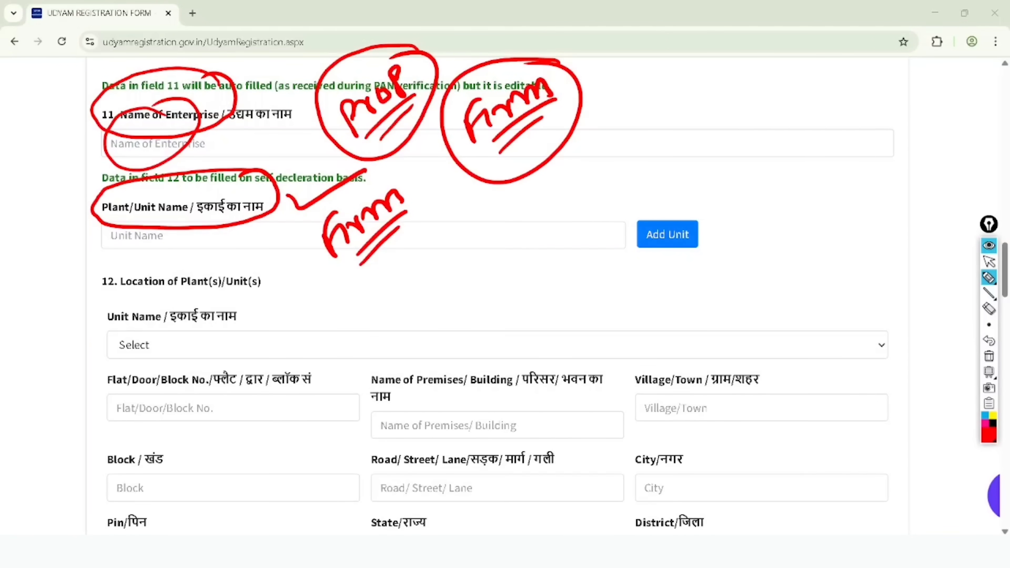
click(989, 261)
click(990, 356)
Step: Enter the enterprise's name and the plant/unit name, and add the unit to the list
click(497, 143)
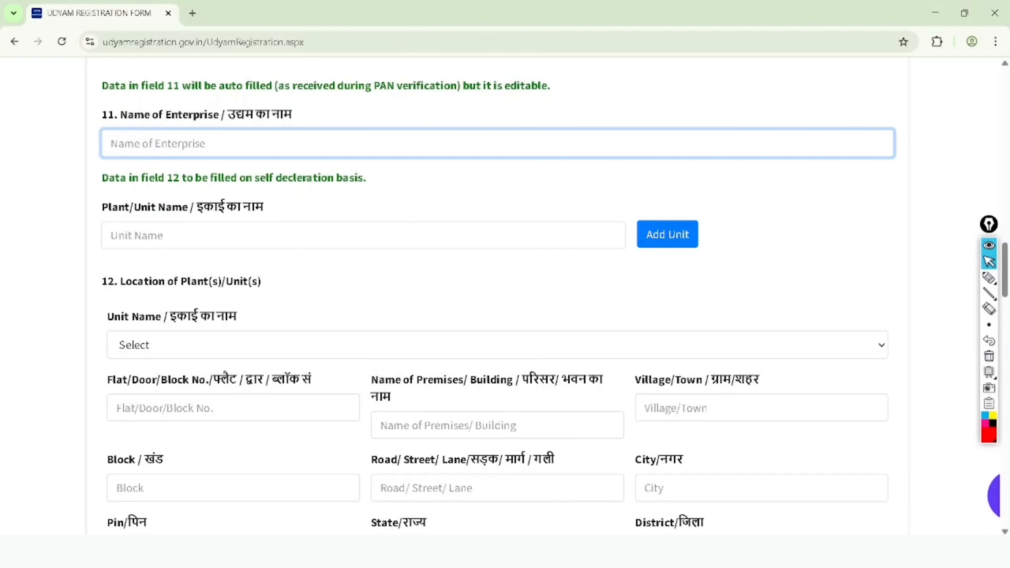
scroll(497, 296, down, 1)
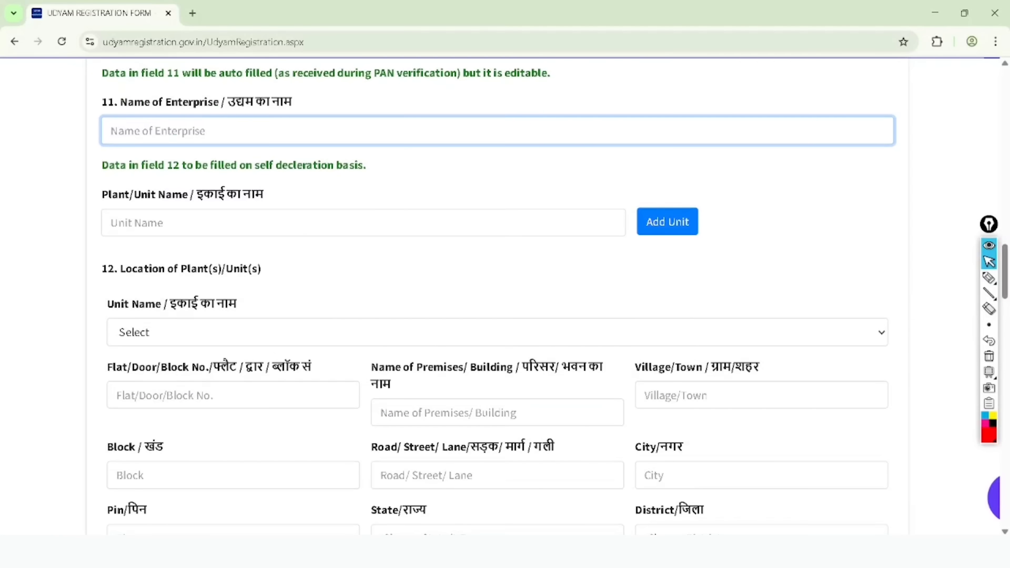
click(363, 223)
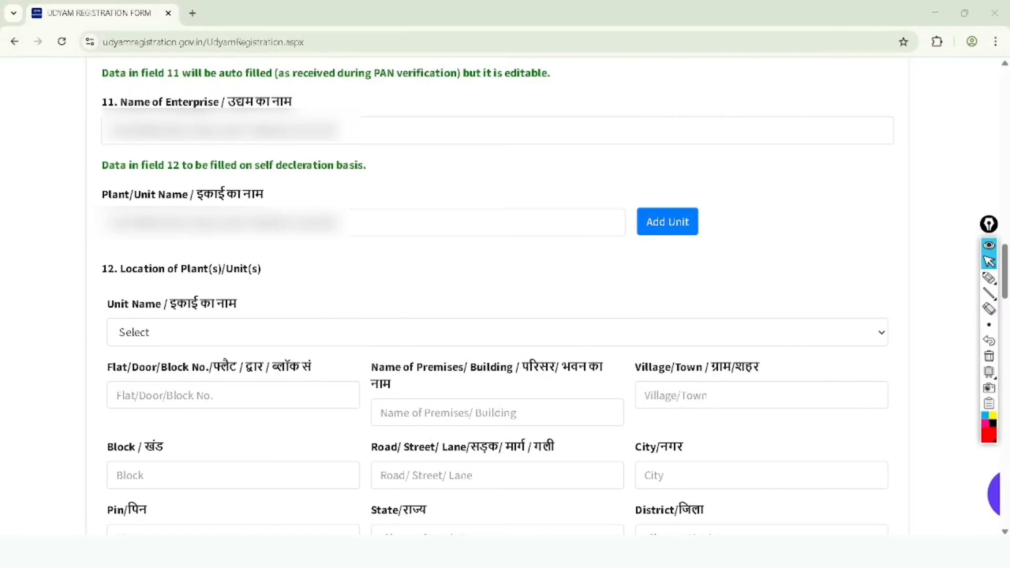
click(667, 221)
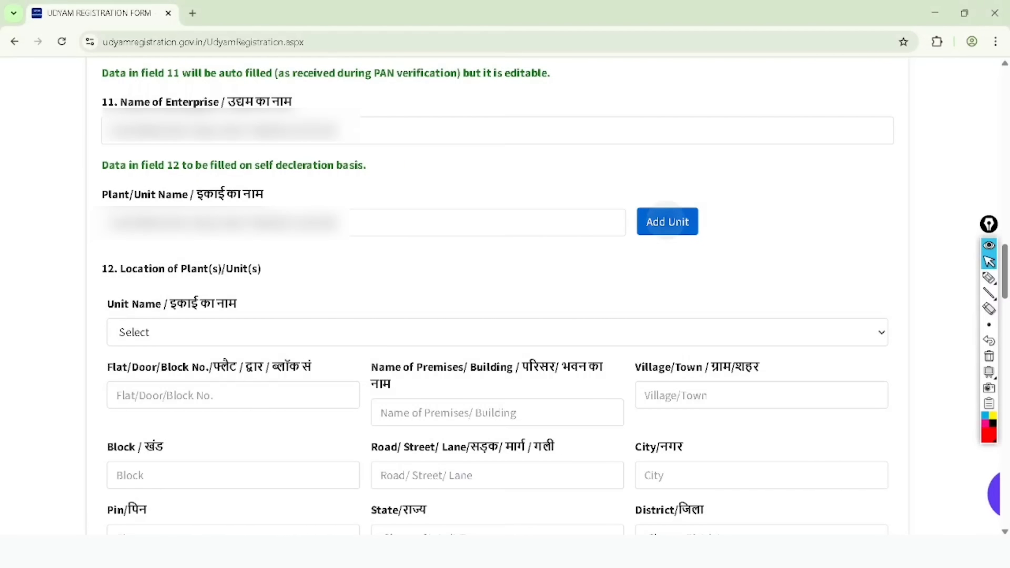
Step: Tick the Unit Name field and the unit's row with the pen, circle Add More, and clear the marks
scroll(505, 290, down, 3)
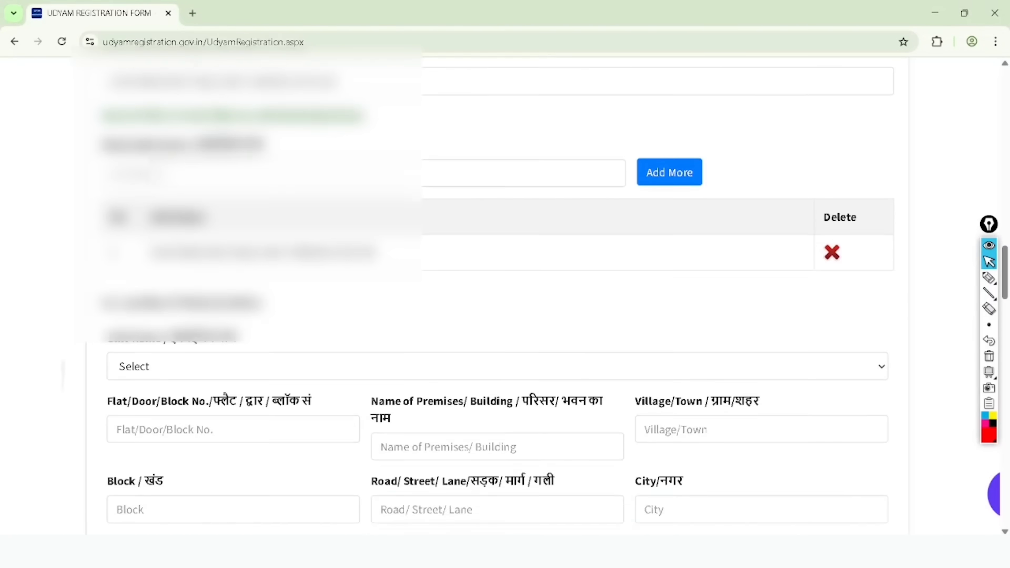
click(989, 277)
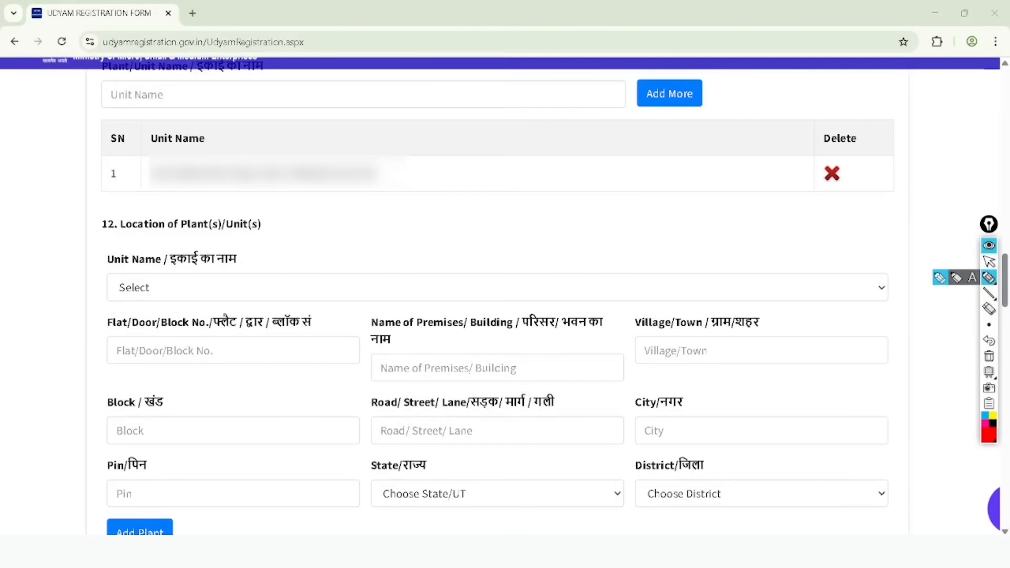
mouse_move(160, 88)
mouse_down()
mouse_move(174, 97)
mouse_move(265, 39)
mouse_up()
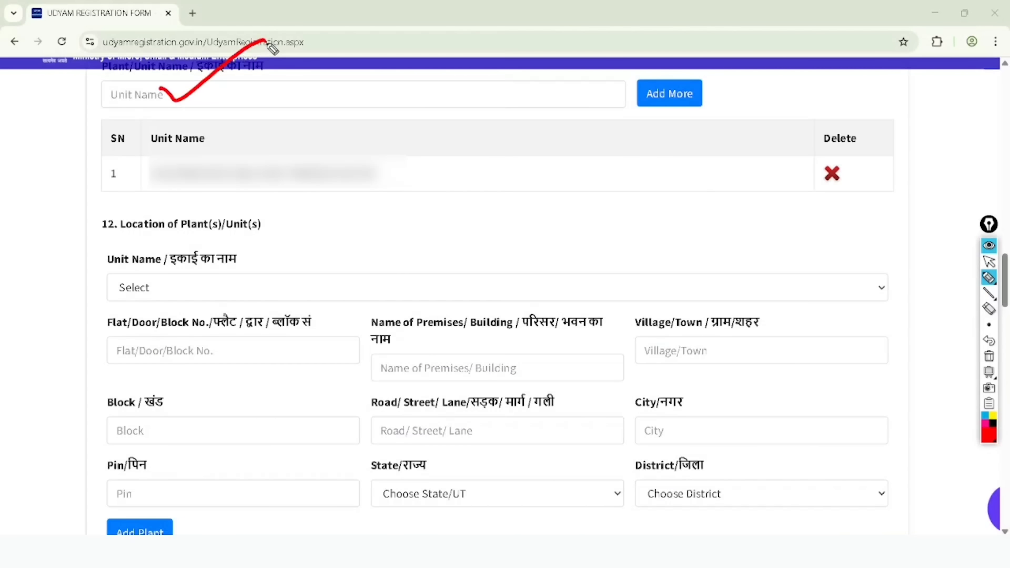
drag(706, 59, 689, 59)
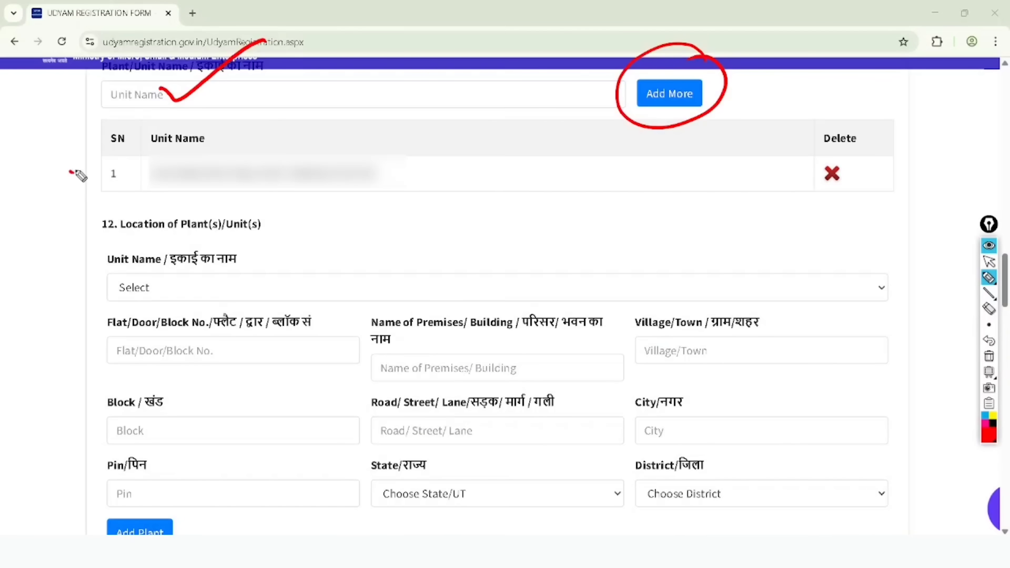
drag(70, 172, 150, 133)
drag(79, 191, 153, 164)
mouse_move(88, 217)
mouse_down()
mouse_move(102, 224)
mouse_move(153, 190)
mouse_up()
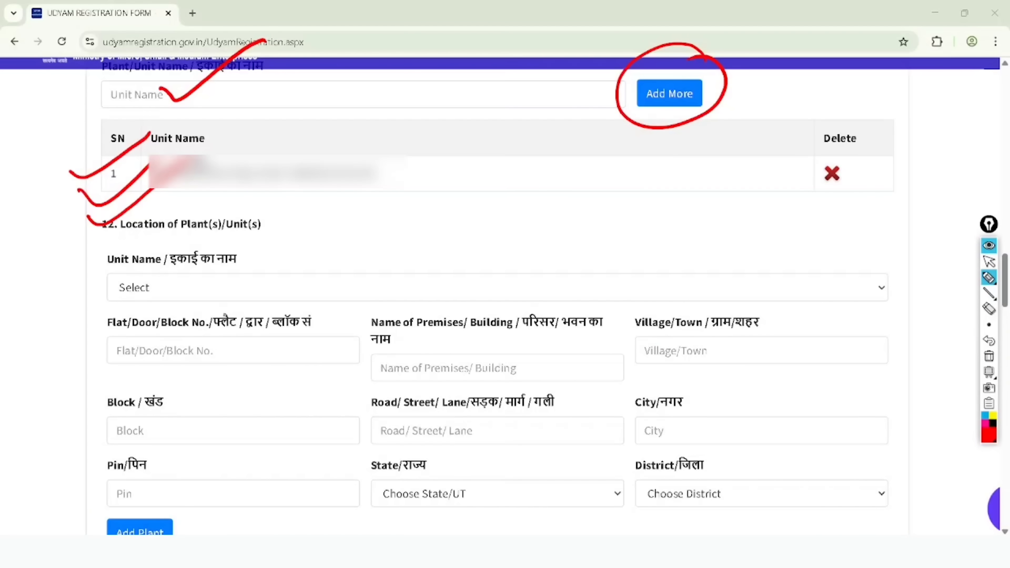
click(989, 261)
click(989, 356)
Step: Choose the added unit as the Unit Name in the Location of Plant(s)/Unit(s) section
scroll(908, 350, down, 1)
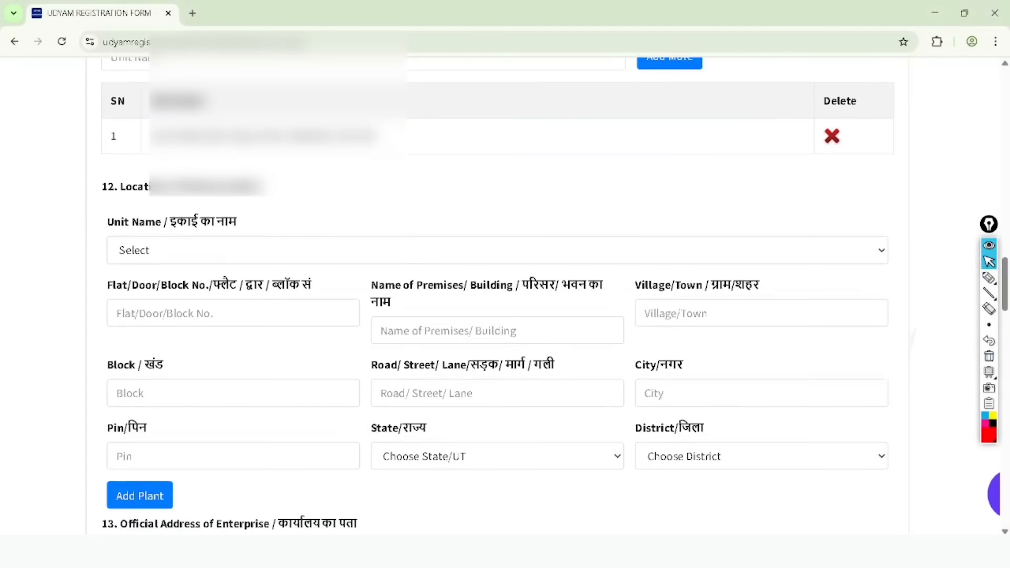
scroll(909, 350, down, 1)
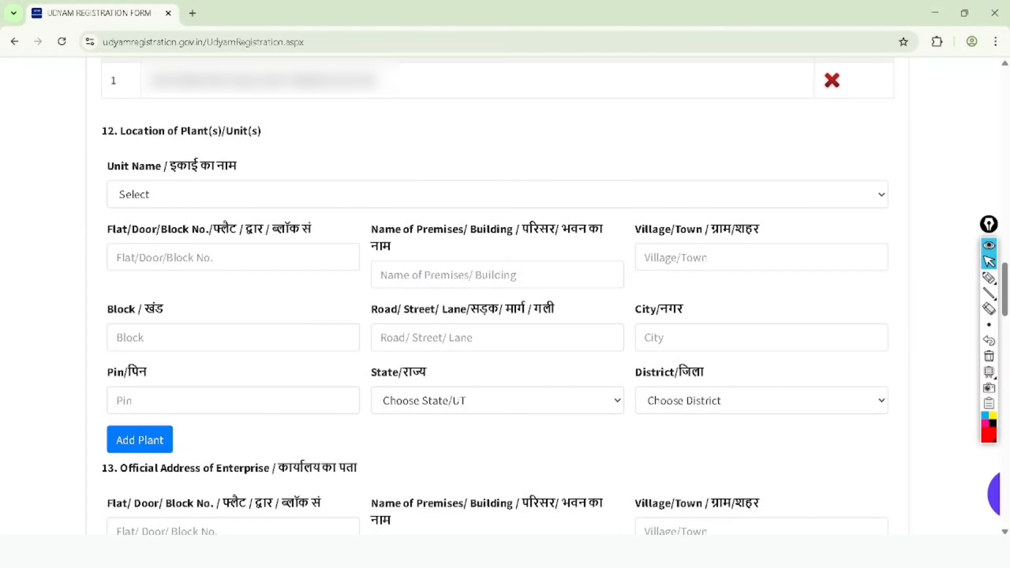
click(497, 194)
click(497, 235)
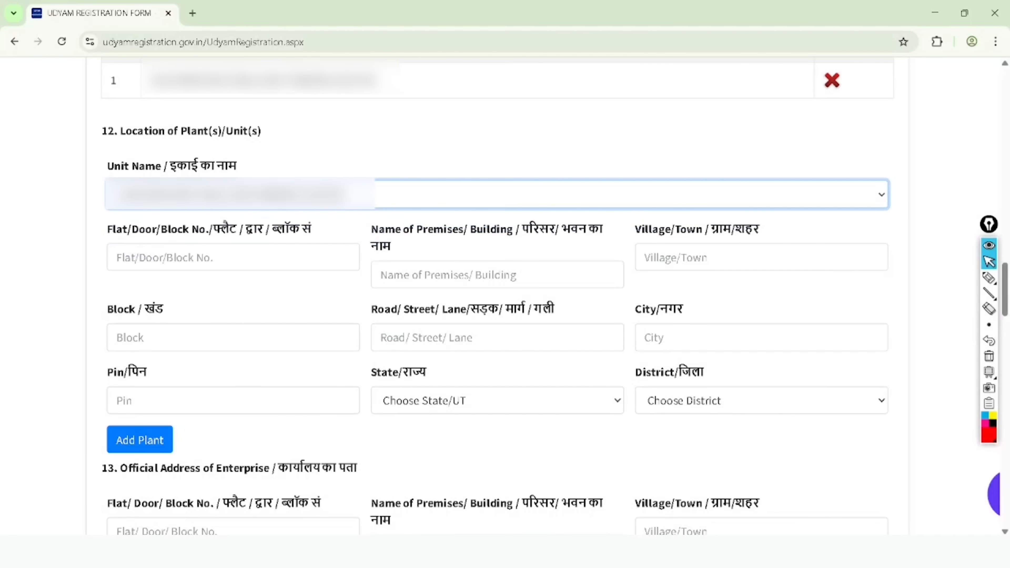
scroll(496, 296, down, 1)
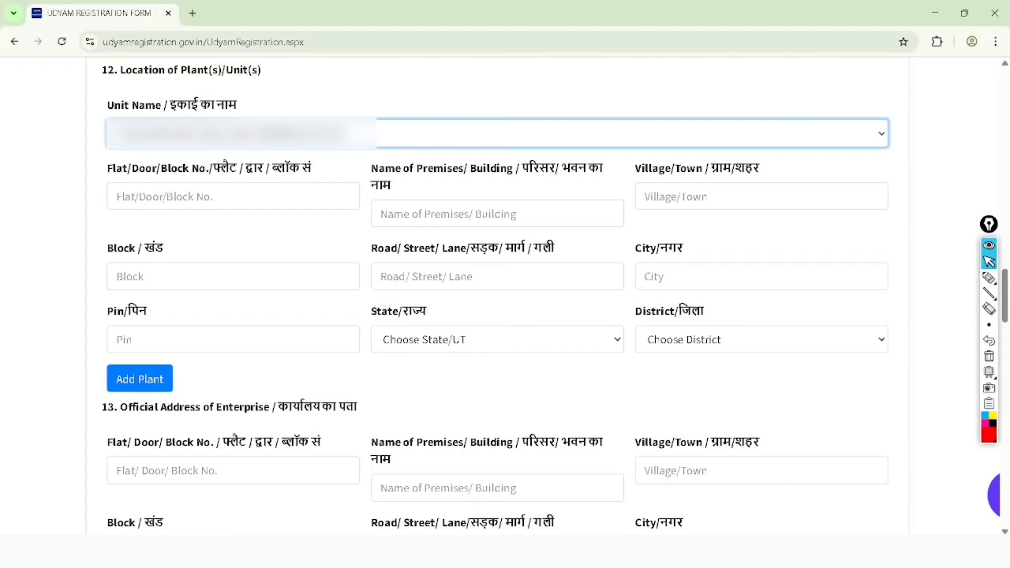
Step: Go through the plant location's address fields one by one, from Flat/Door/Block No. to Pin
click(233, 196)
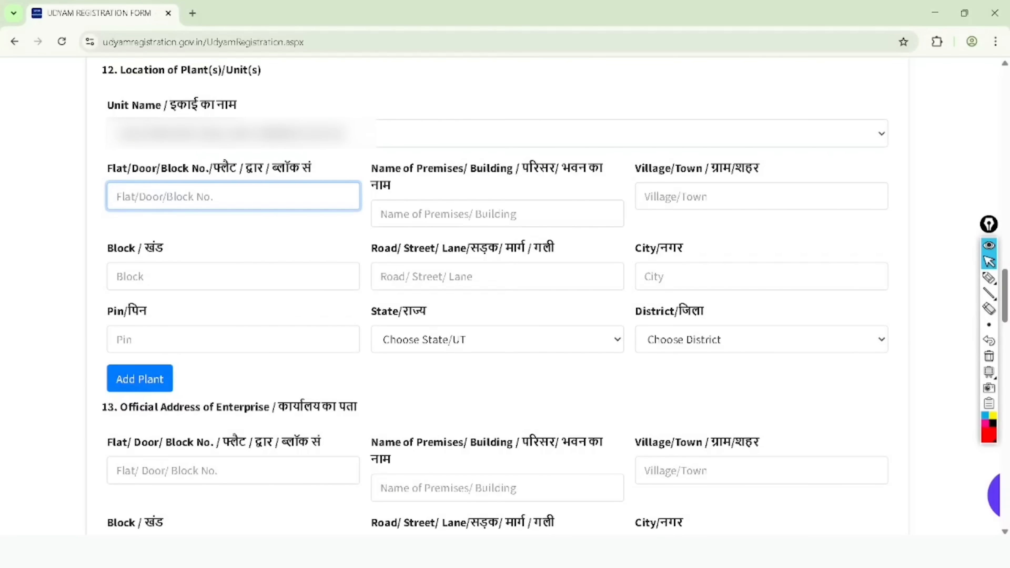
click(497, 215)
click(724, 197)
click(277, 277)
click(481, 276)
click(702, 277)
click(274, 340)
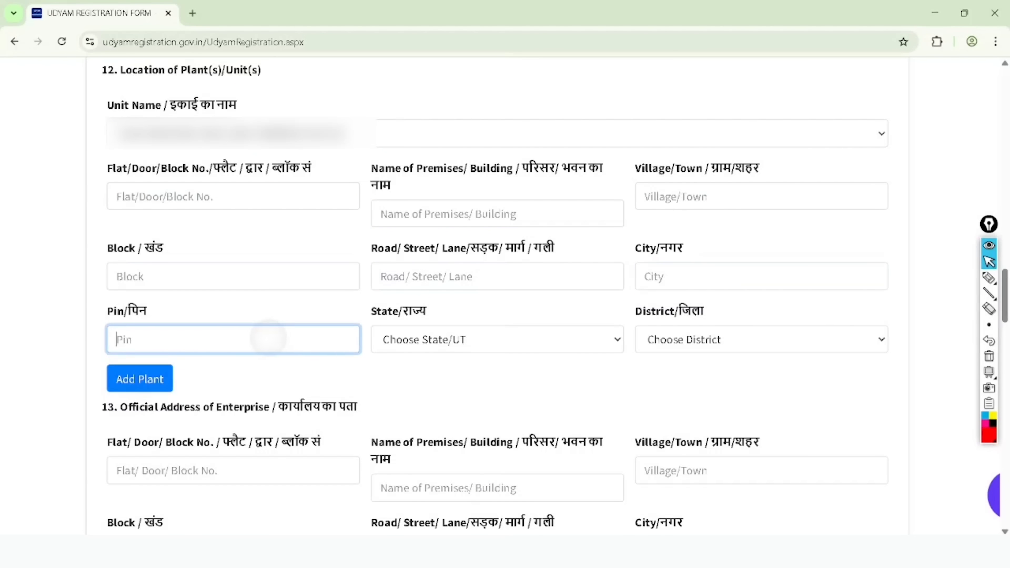
Step: Set the plant location's state to 28. RAJASTHAN and choose its district
click(497, 340)
scroll(517, 199, down, 8)
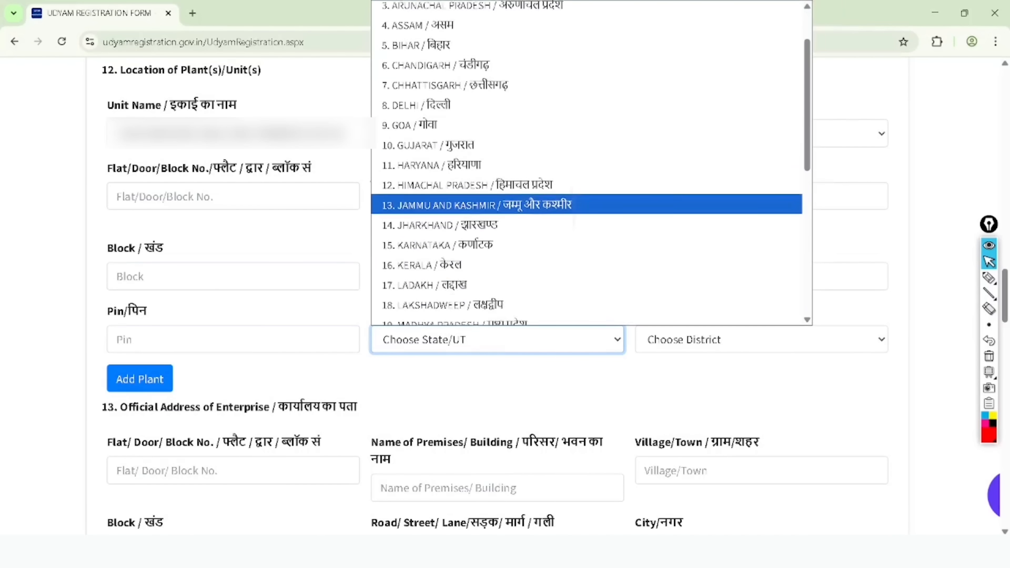
click(445, 191)
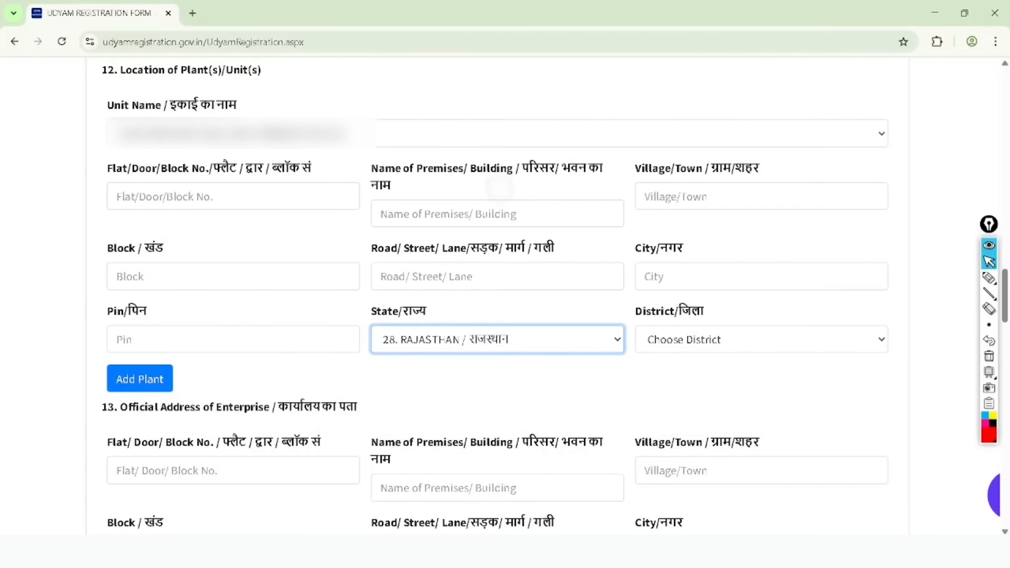
click(756, 340)
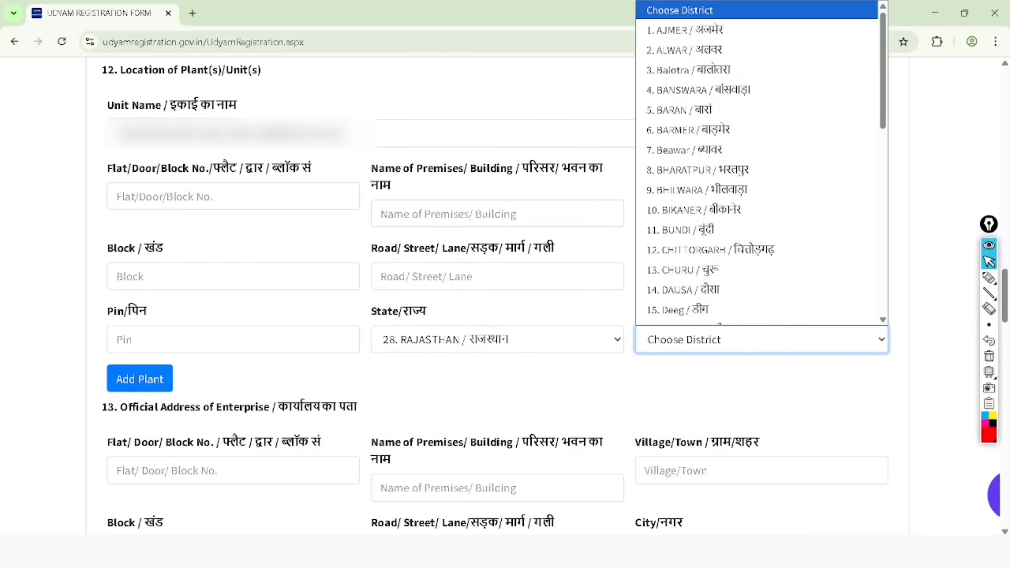
scroll(762, 259, down, 3)
click(761, 258)
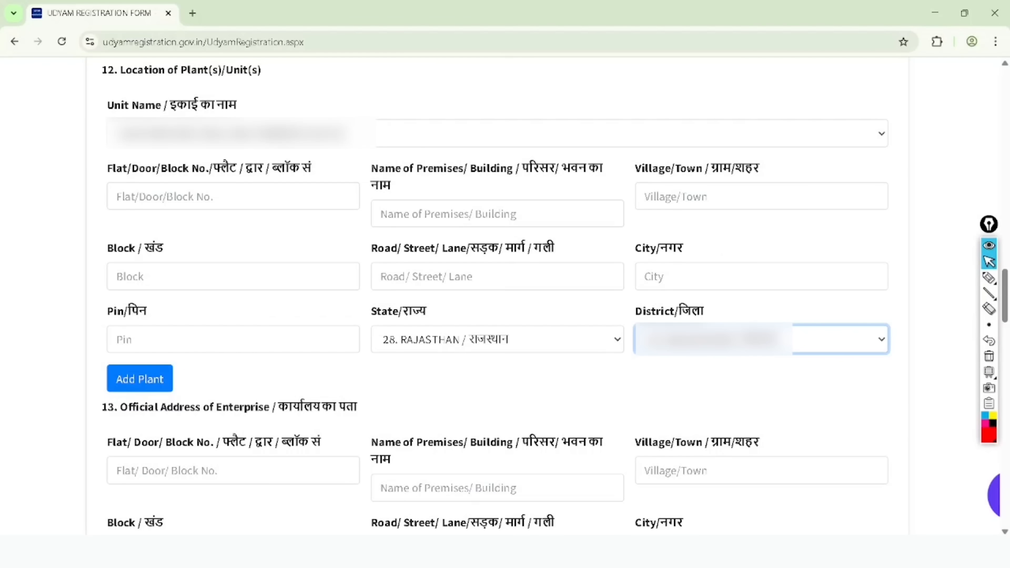
Step: With the pen, circle Add Plant and the Official Address heading, bracket the address fields, and handwrite "Yes – No" with "Yes" circled
scroll(551, 294, down, 2)
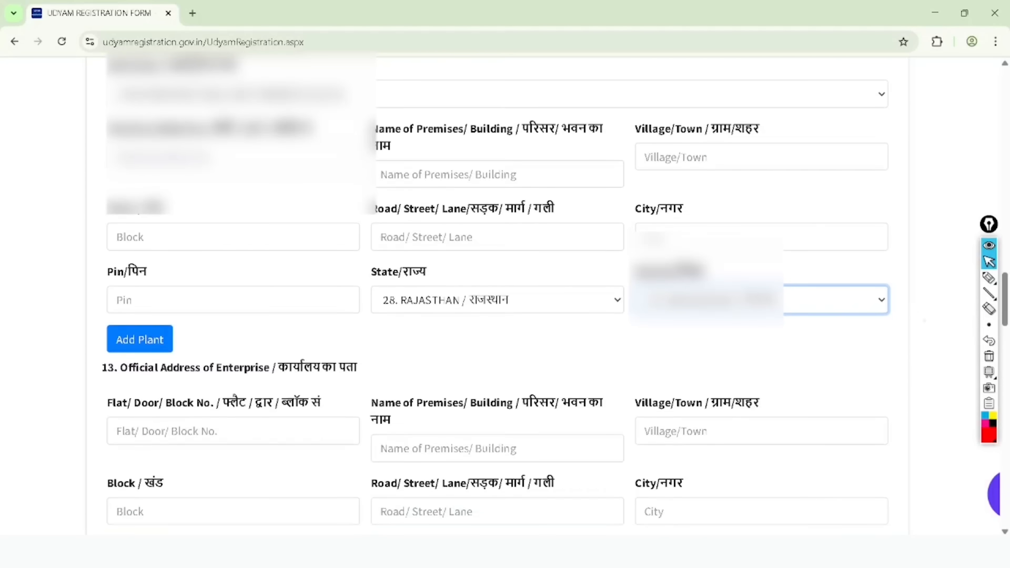
scroll(550, 294, down, 4)
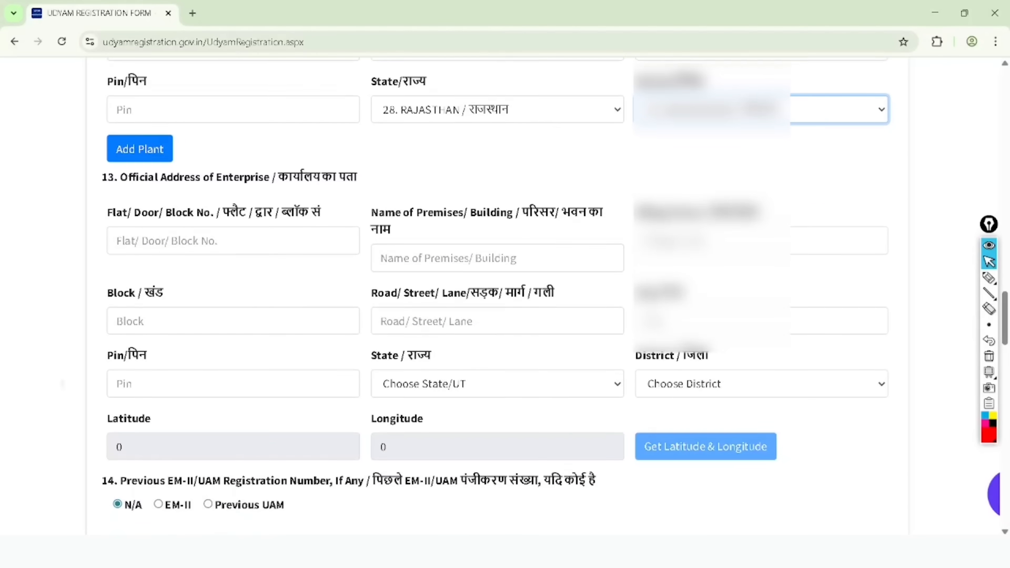
click(989, 277)
mouse_move(164, 101)
mouse_down()
mouse_move(151, 104)
mouse_move(198, 153)
mouse_move(111, 124)
mouse_up()
mouse_move(86, 196)
mouse_down()
mouse_move(289, 203)
mouse_move(300, 143)
mouse_move(85, 187)
mouse_move(86, 413)
mouse_move(148, 430)
mouse_up()
mouse_move(603, 137)
mouse_down()
mouse_move(619, 171)
mouse_move(650, 148)
mouse_move(646, 157)
mouse_move(710, 140)
mouse_up()
mouse_move(742, 156)
mouse_down()
mouse_move(744, 140)
mouse_move(789, 147)
mouse_move(753, 161)
mouse_up()
mouse_move(642, 94)
mouse_down()
mouse_move(650, 198)
mouse_move(682, 103)
mouse_up()
Step: Tick each official address field with the pen, from Flat/Door/Block No. through to District
drag(307, 239, 377, 211)
drag(410, 243, 489, 205)
drag(654, 226, 723, 198)
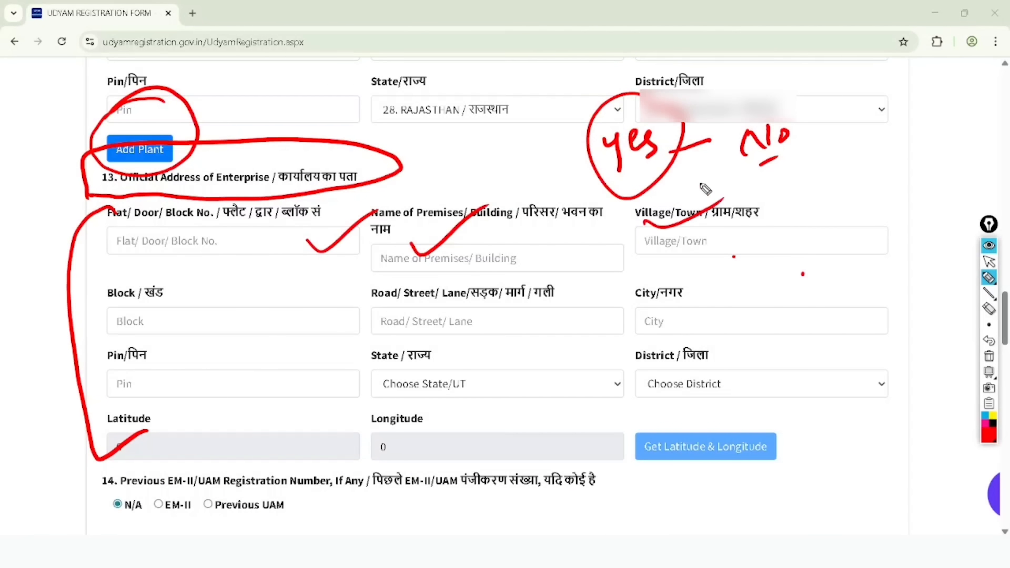
drag(244, 307, 330, 280)
drag(424, 297, 509, 267)
drag(641, 294, 712, 254)
drag(307, 362, 374, 338)
drag(422, 382, 524, 322)
drag(639, 357, 707, 317)
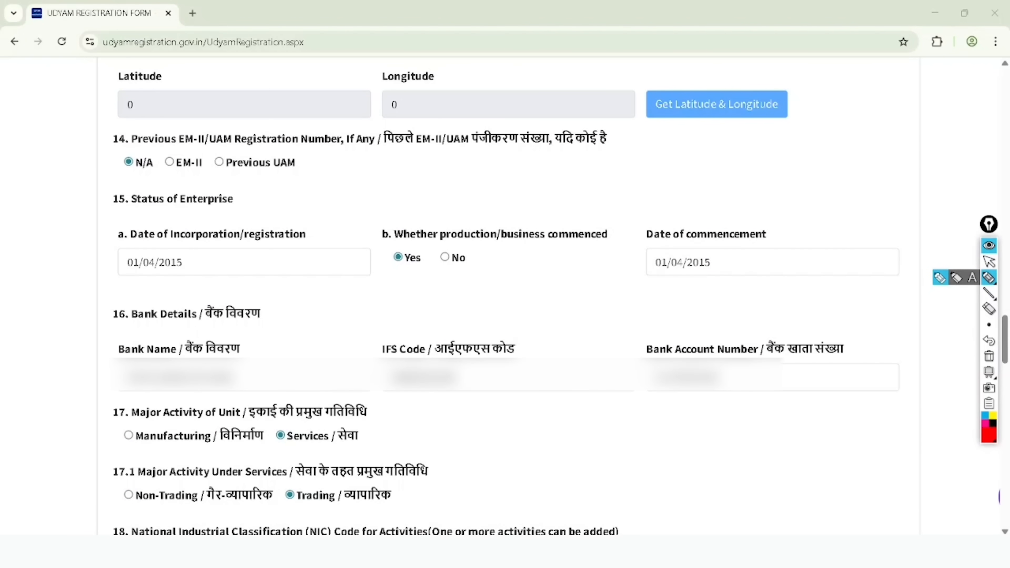
Step: Tick Latitude and Longitude with the pen, and circle Get Latitude & Longitude and the N/A option for previous registration
drag(171, 90, 239, 70)
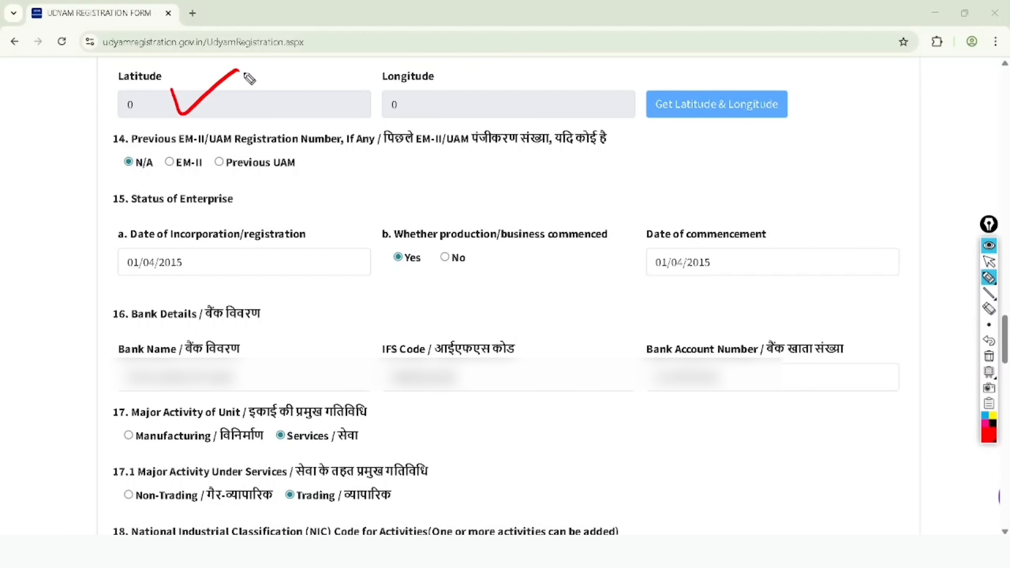
drag(385, 91, 460, 71)
mouse_move(757, 75)
mouse_down()
mouse_move(662, 155)
mouse_move(631, 147)
mouse_move(744, 128)
mouse_up()
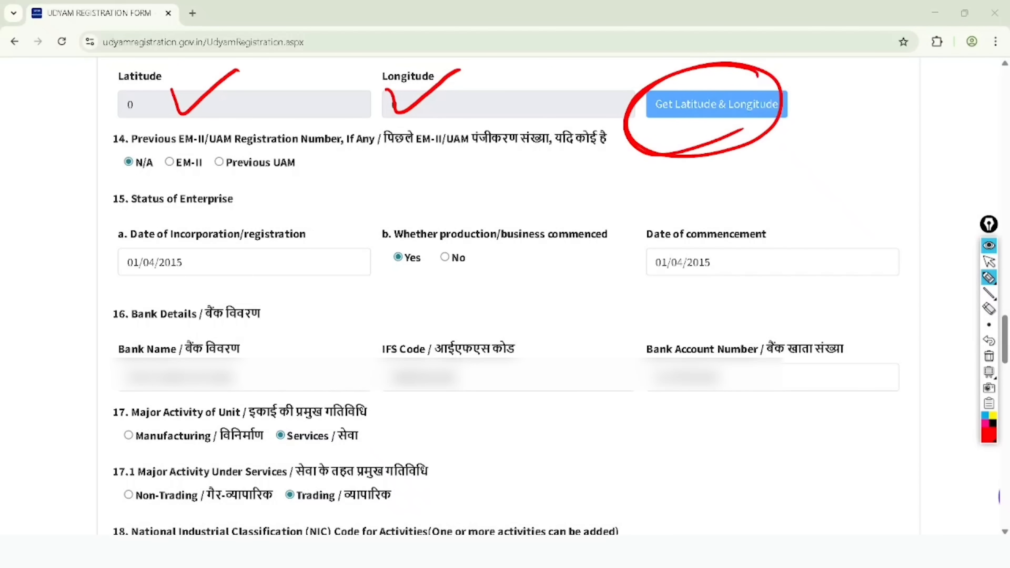
mouse_move(128, 144)
mouse_down()
mouse_move(162, 156)
mouse_move(130, 137)
mouse_up()
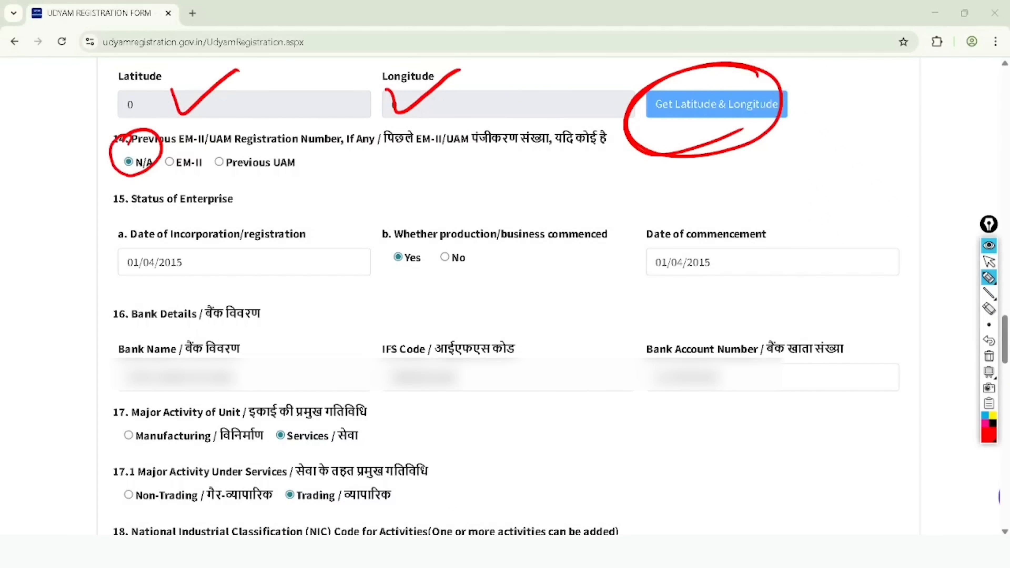
Step: Underline Status of Enterprise, circle and tick the incorporation date, and circle the commenced "Yes" option and the commencement date
mouse_move(95, 210)
mouse_down()
mouse_move(204, 216)
mouse_move(263, 206)
mouse_up()
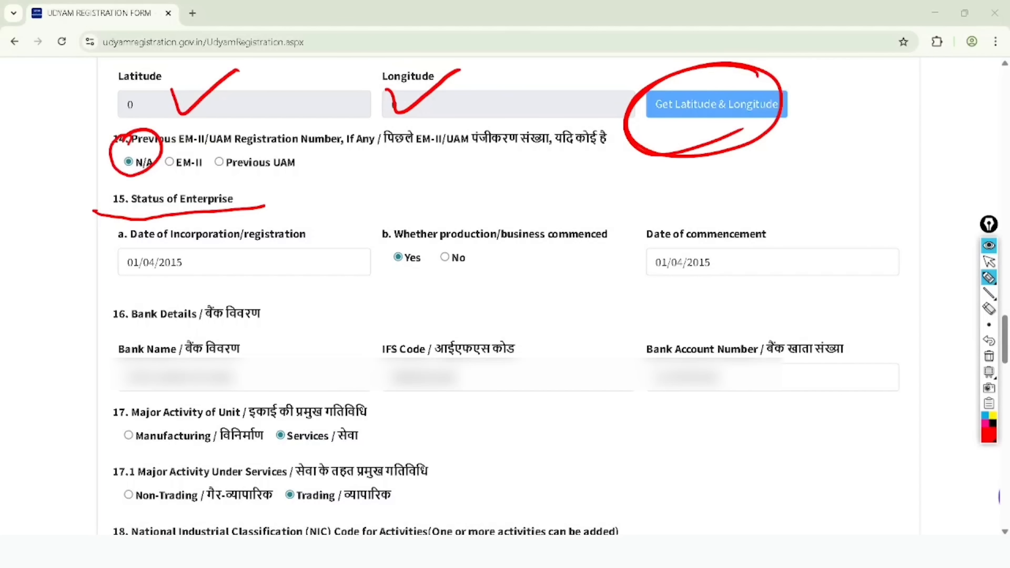
mouse_move(121, 249)
mouse_down()
mouse_move(208, 253)
mouse_move(323, 221)
mouse_move(109, 238)
mouse_move(122, 250)
mouse_up()
drag(68, 280, 121, 243)
mouse_move(90, 310)
mouse_down()
mouse_move(103, 315)
mouse_move(165, 266)
mouse_up()
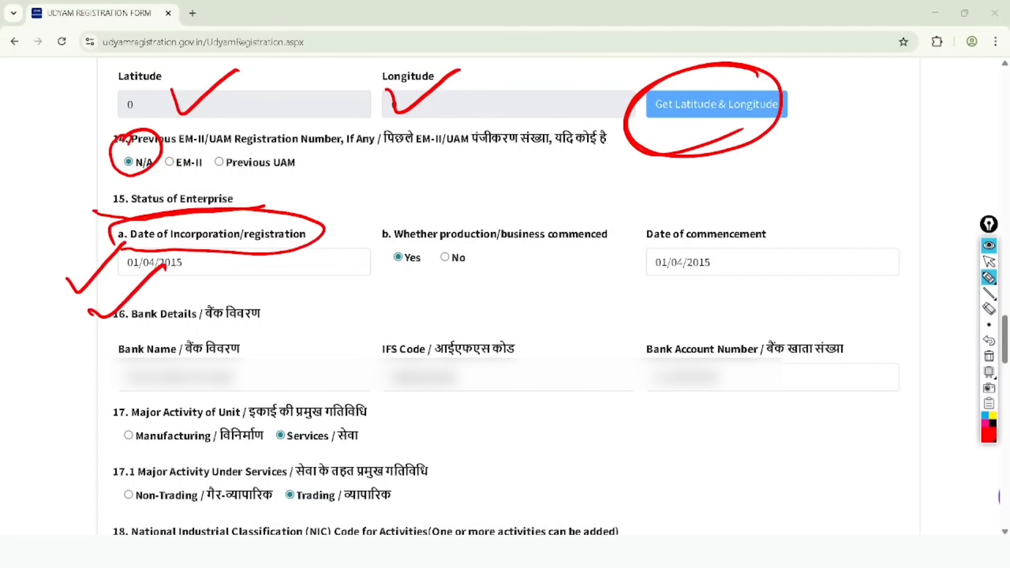
mouse_move(411, 211)
mouse_down()
mouse_move(433, 248)
mouse_move(402, 215)
mouse_up()
mouse_move(740, 224)
mouse_down()
mouse_move(634, 239)
mouse_move(716, 219)
mouse_up()
Step: Circle the Bank Details heading, handwrite a circled "Current" beside it, and clear all pen marks
mouse_move(95, 339)
mouse_down()
mouse_move(190, 343)
mouse_move(151, 286)
mouse_move(92, 333)
mouse_up()
mouse_move(330, 327)
mouse_down()
mouse_move(348, 334)
mouse_move(380, 296)
mouse_move(397, 314)
mouse_move(384, 279)
mouse_move(362, 293)
mouse_up()
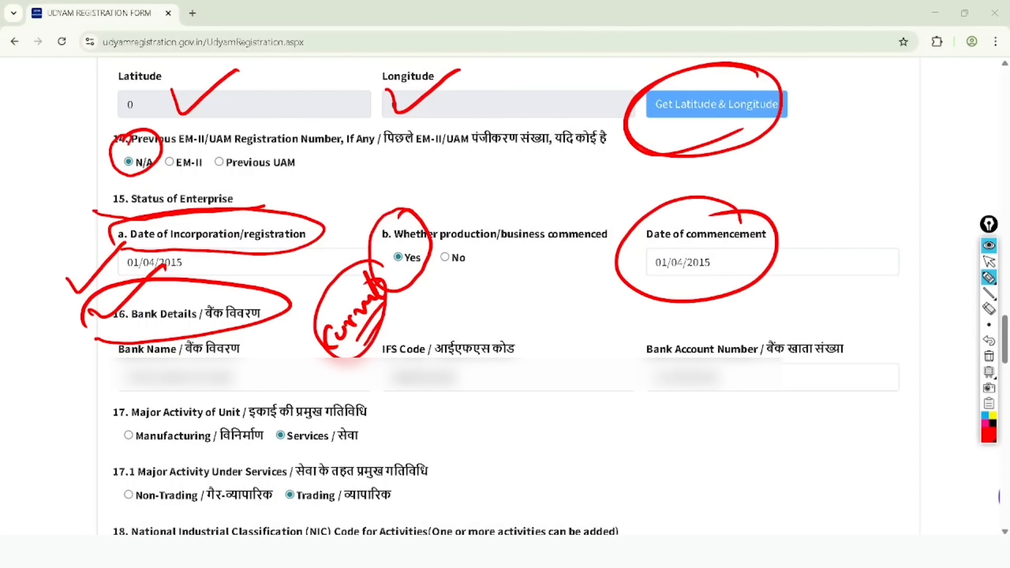
click(989, 262)
click(989, 356)
Step: Tick the Bank Name, IFS Code and Bank Account Number fields with the pen
scroll(509, 296, down, 2)
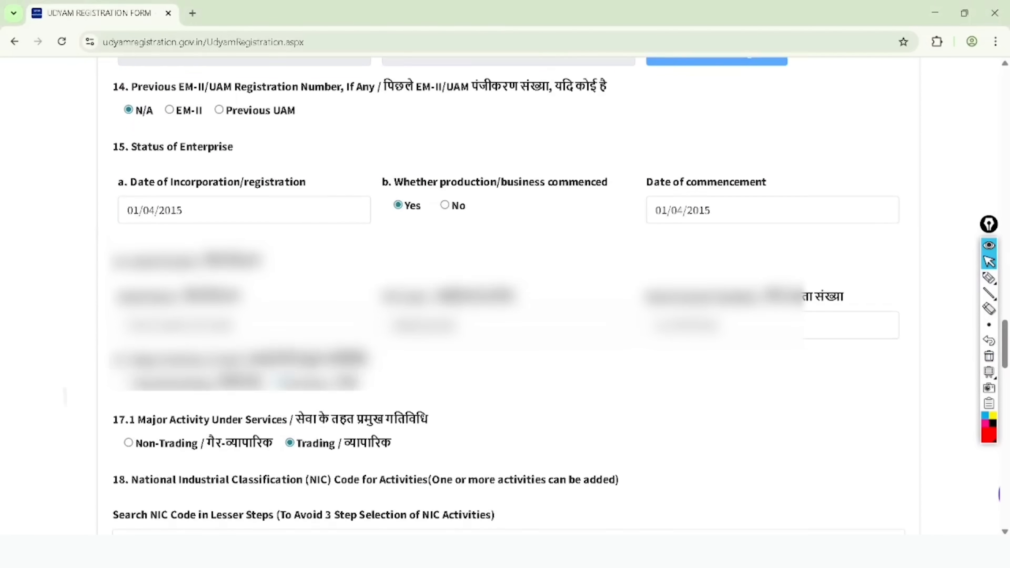
click(989, 278)
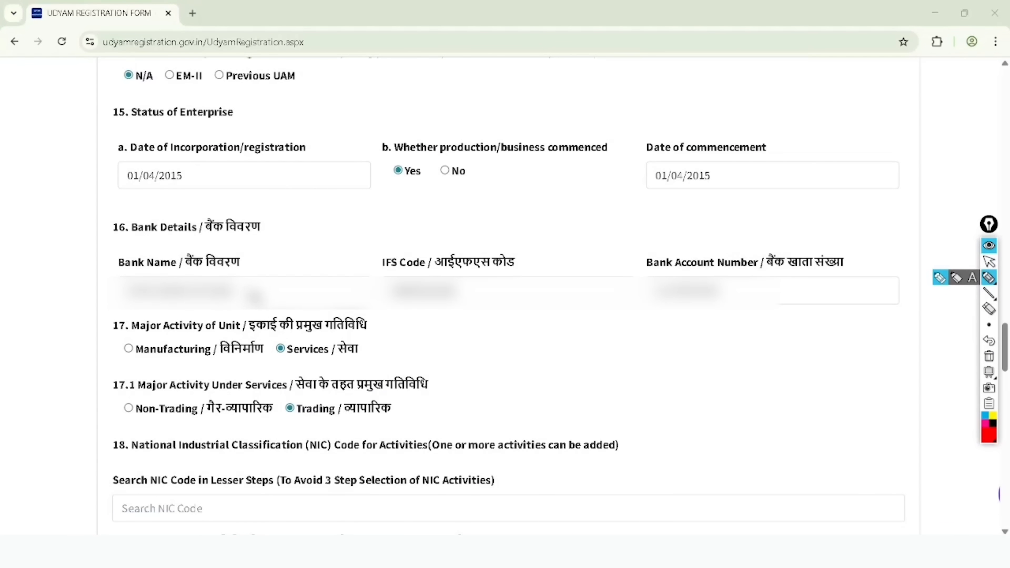
drag(259, 293, 298, 255)
drag(526, 254, 606, 215)
drag(621, 257, 684, 207)
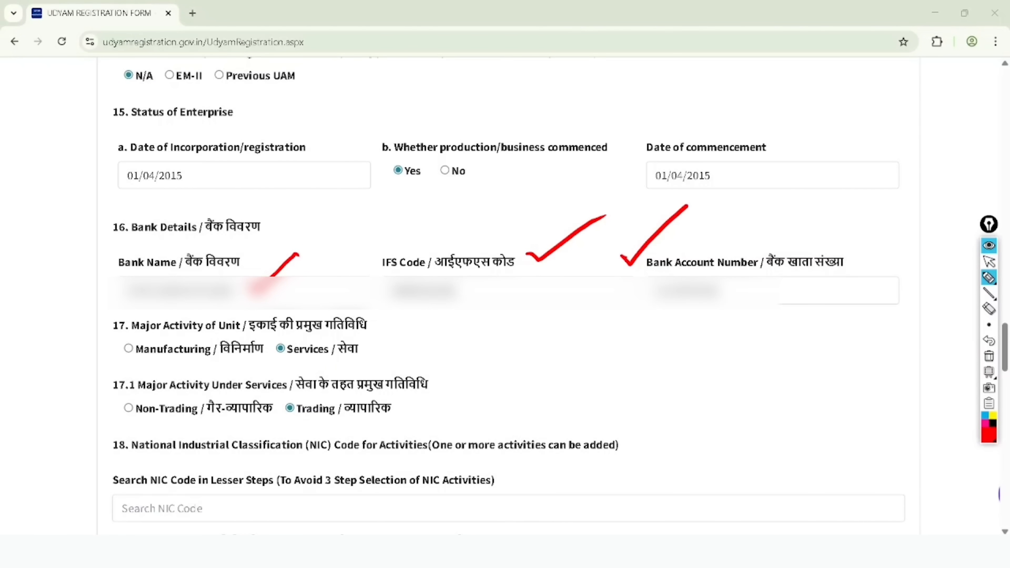
Step: Circle and tick Major Activity of Unit, underline the Services, Manufacturing, Non-Trading and Trading options, and clear all pen marks
mouse_move(120, 341)
mouse_down()
mouse_move(230, 337)
mouse_move(187, 288)
mouse_move(123, 343)
mouse_up()
drag(267, 362, 361, 357)
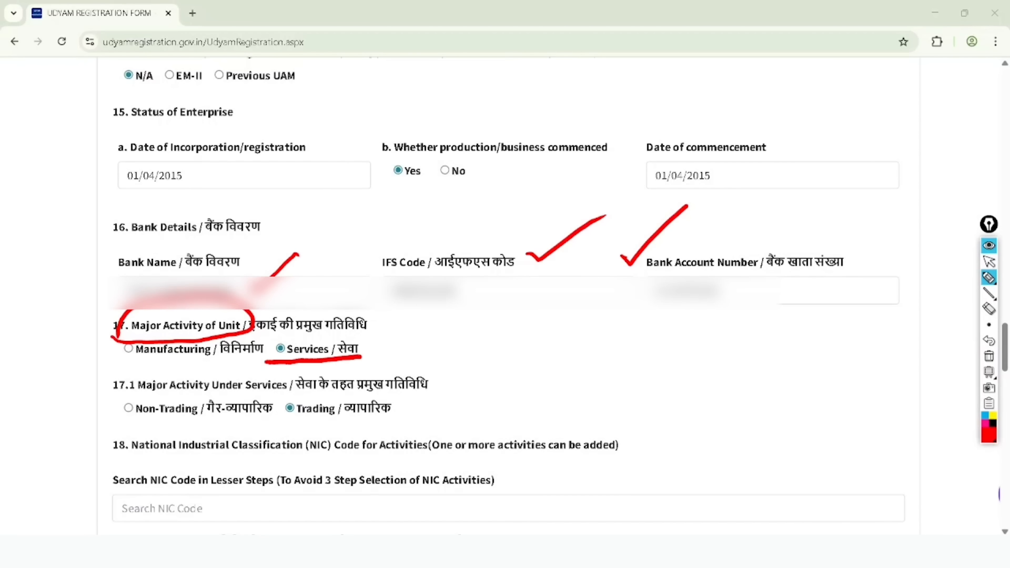
drag(128, 361, 238, 356)
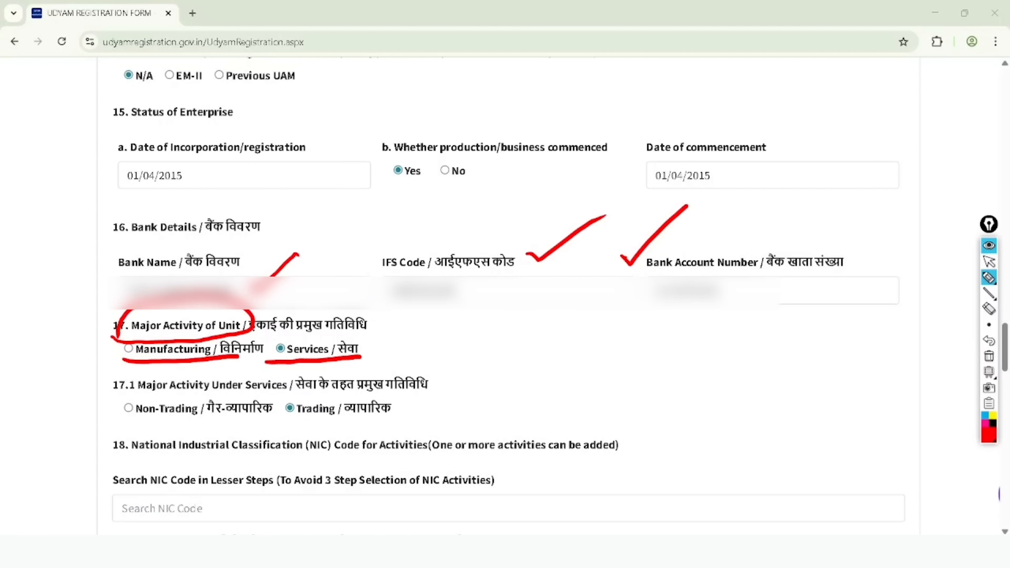
drag(124, 423, 380, 413)
drag(73, 356, 131, 326)
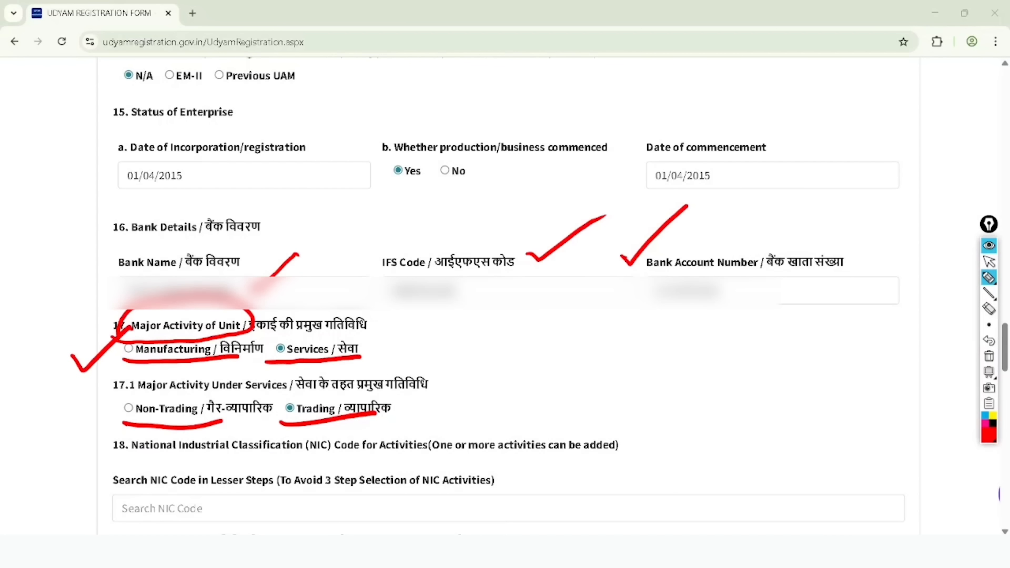
click(989, 262)
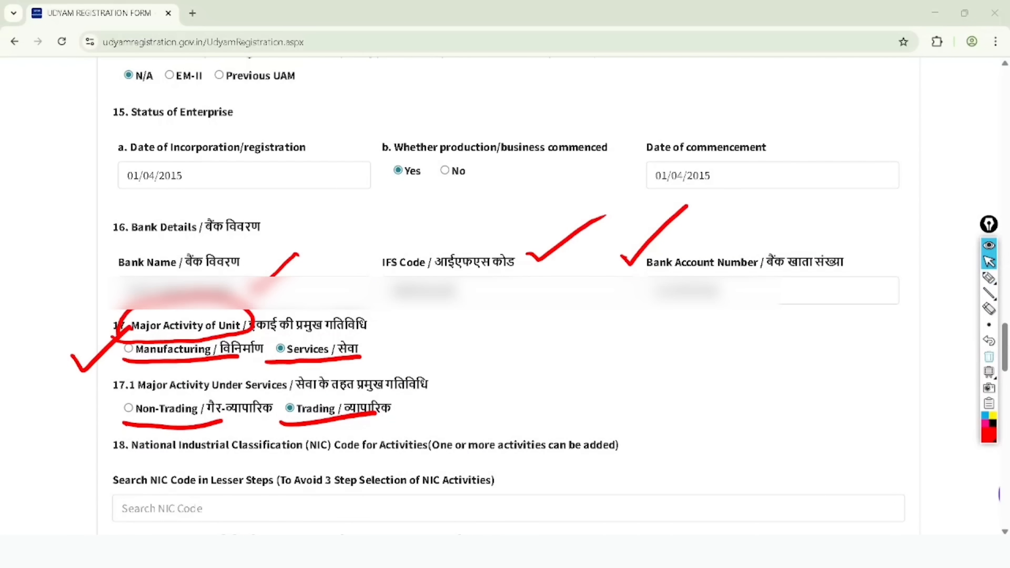
click(989, 357)
Step: Set the NIC activity type to Manufacturing, choose 28-Manufacture of machinery and equipment n.e.c., and browse the other two-digit codes
scroll(509, 297, down, 5)
click(990, 278)
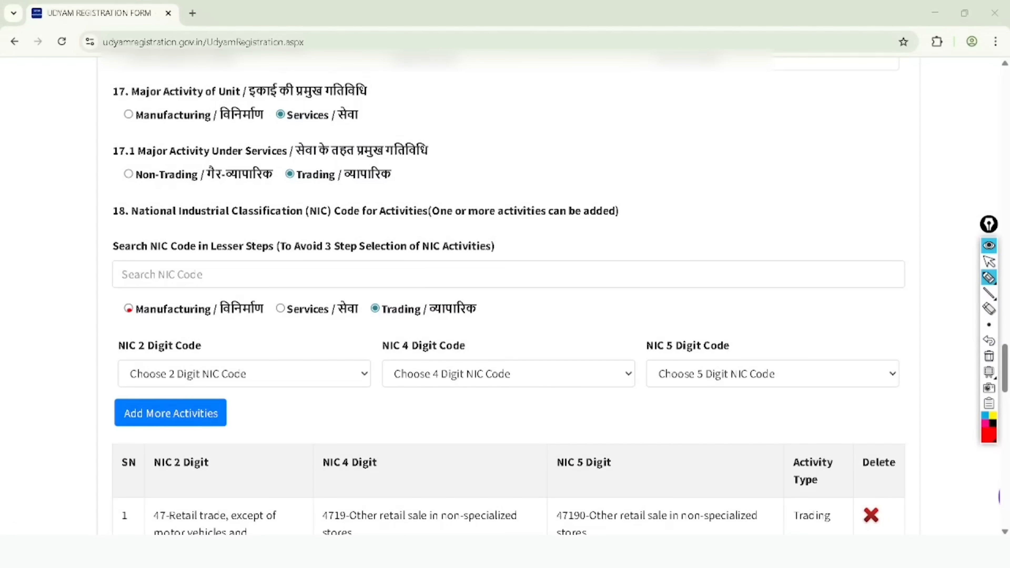
click(991, 258)
click(125, 310)
click(158, 374)
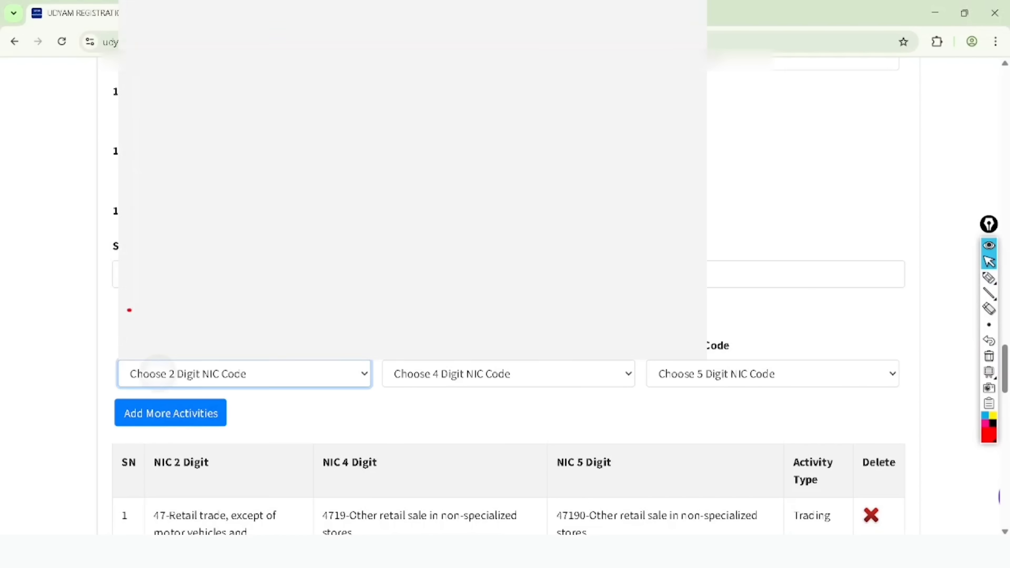
scroll(444, 106, down, 10)
click(444, 106)
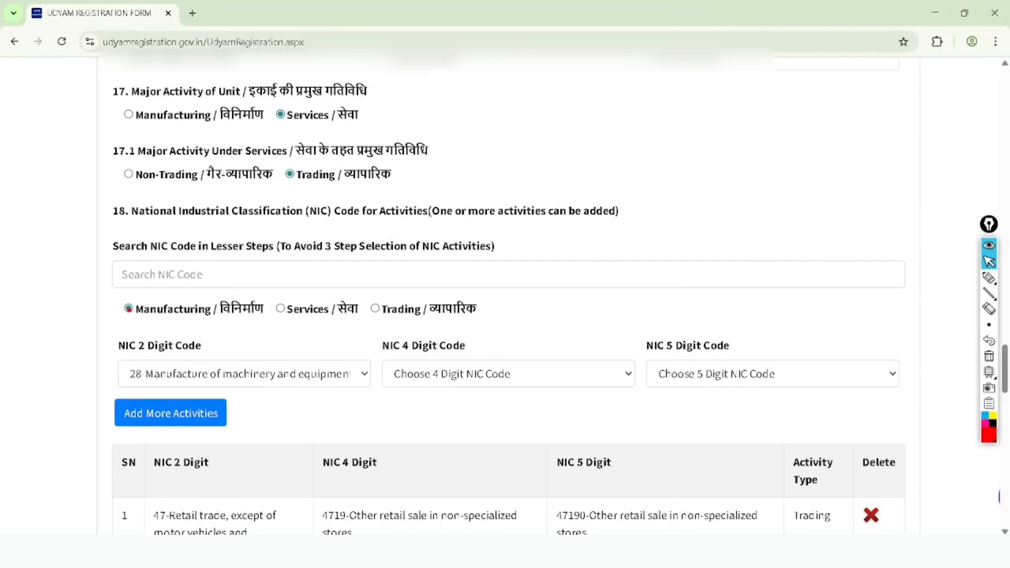
click(353, 371)
scroll(429, 93, down, 4)
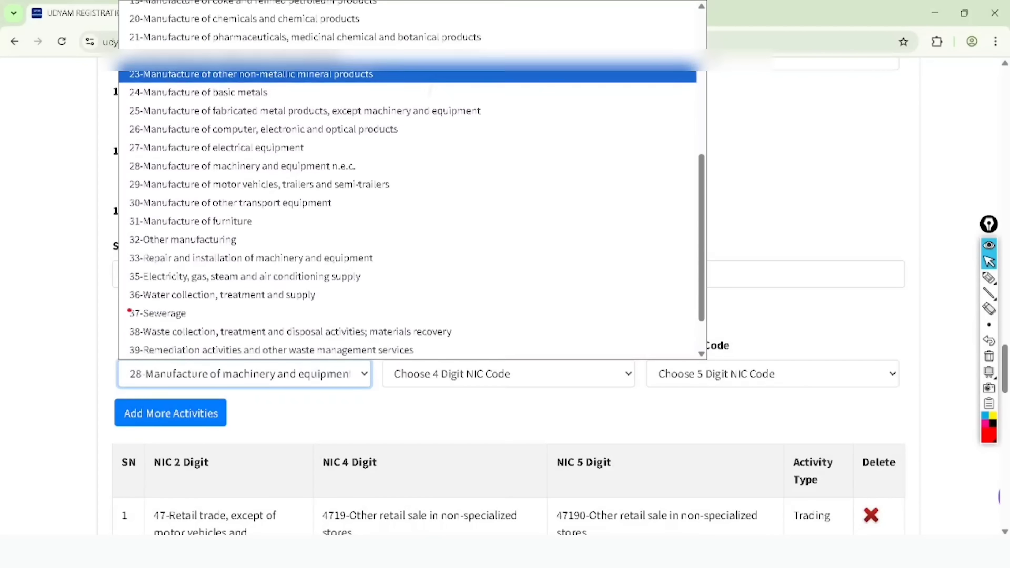
scroll(430, 91, down, 1)
Step: Switch the NIC activity type to Services and choose 69-Legal and accounting activities, 6910-Legal activities and 69100-Legal activities
click(247, 212)
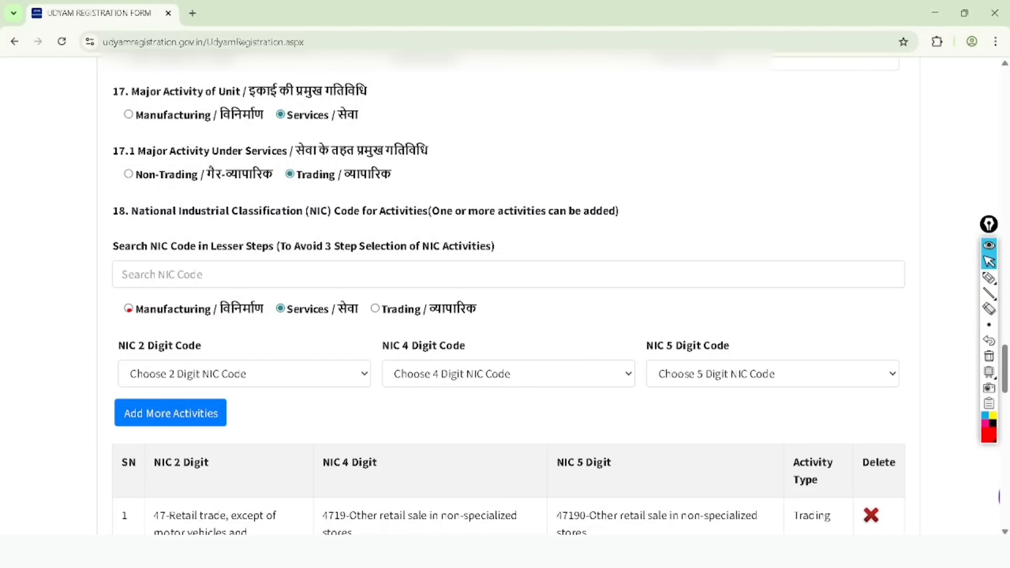
click(255, 373)
scroll(129, 309, down, 3)
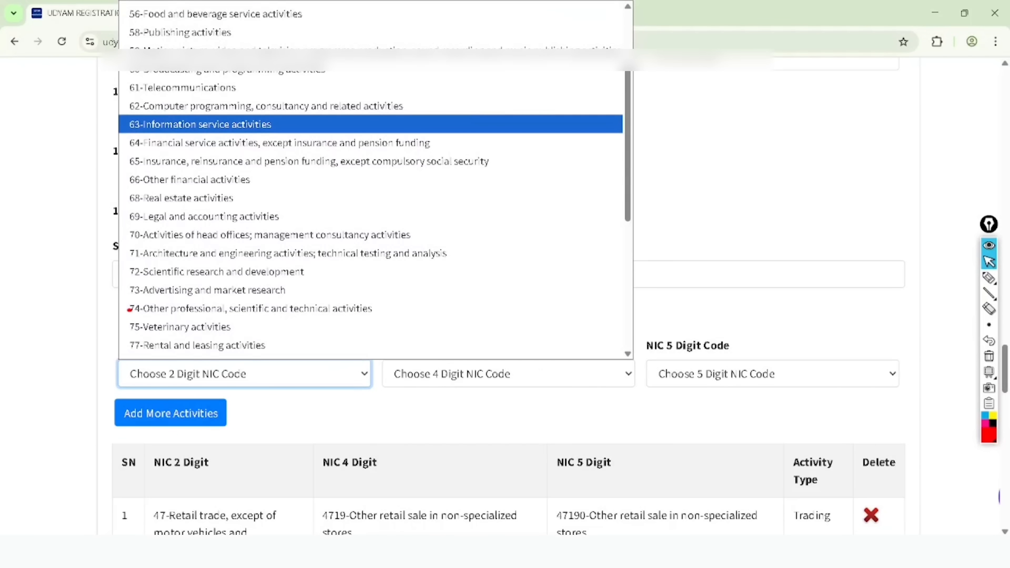
click(270, 217)
click(508, 373)
click(438, 416)
click(771, 374)
click(753, 416)
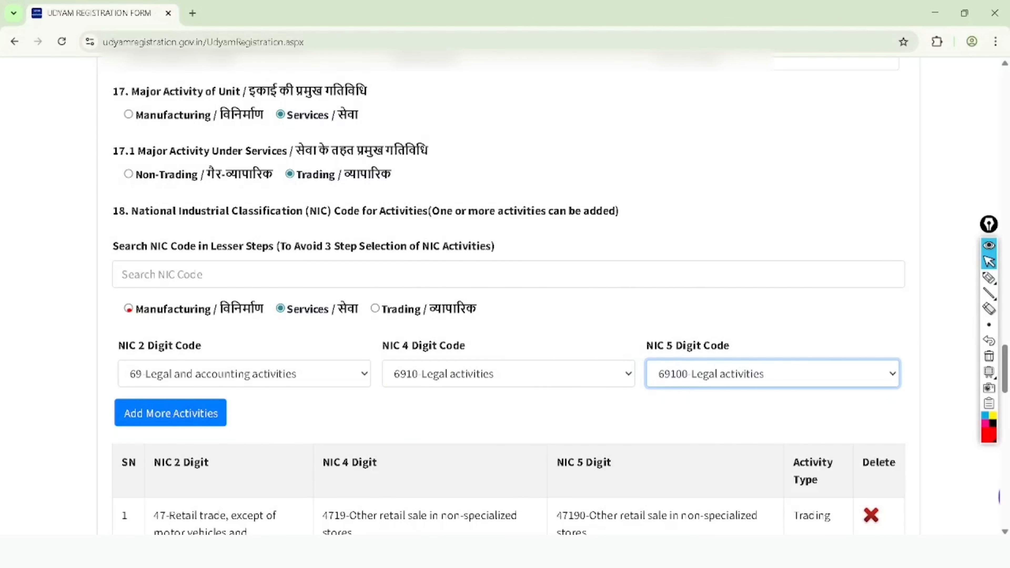
Step: Switch the NIC activity type to Trading and choose 47-Retail trade, 4789-Retail sale via stalls and markets of other goods and its 47890 five-digit code
click(375, 308)
click(244, 374)
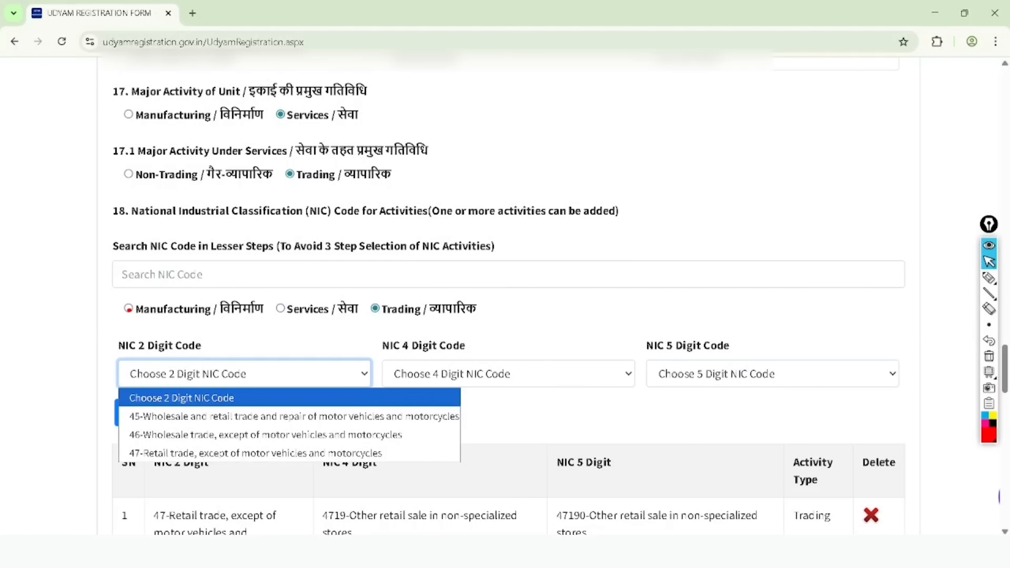
click(255, 452)
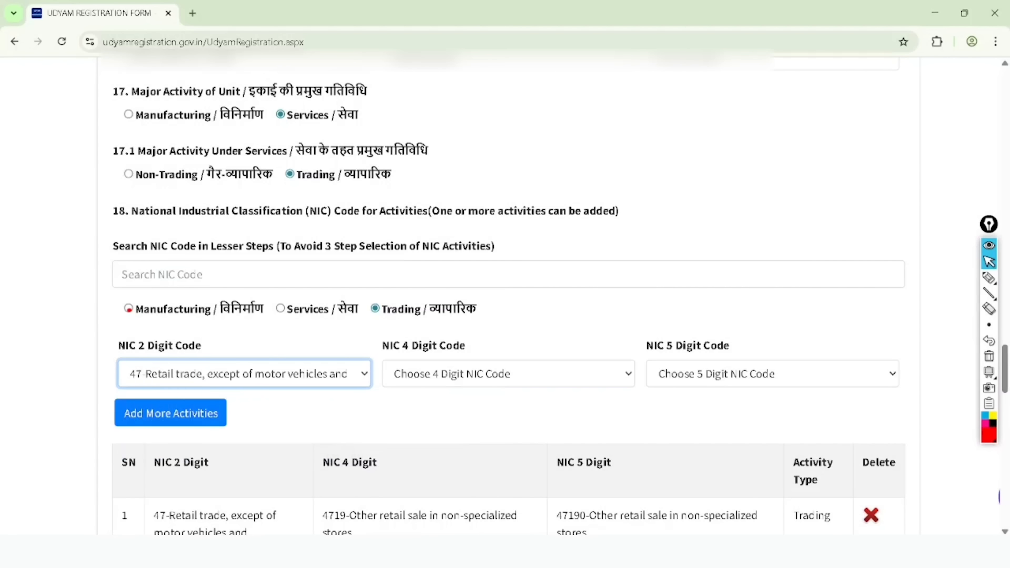
click(508, 374)
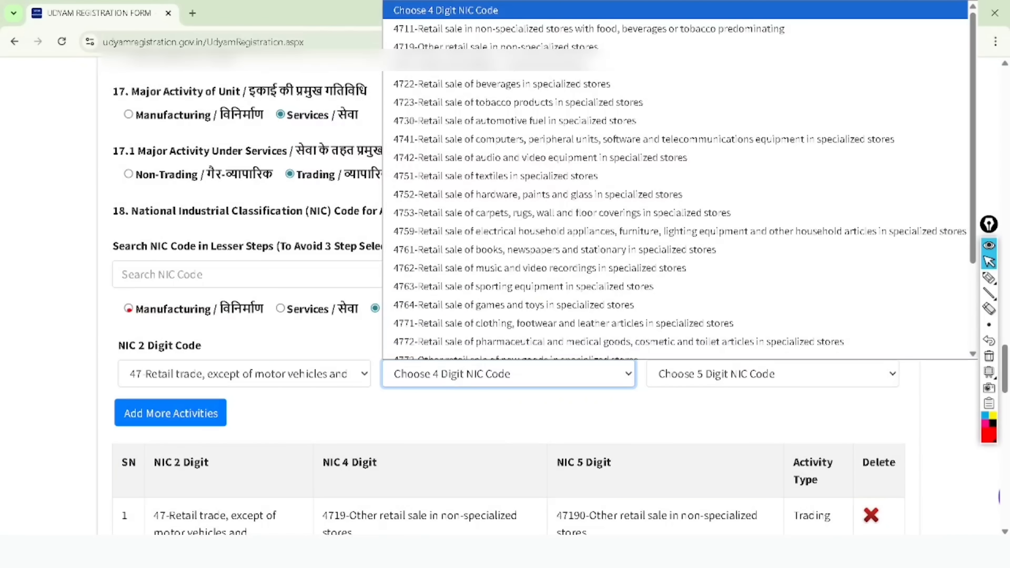
scroll(596, 253, down, 3)
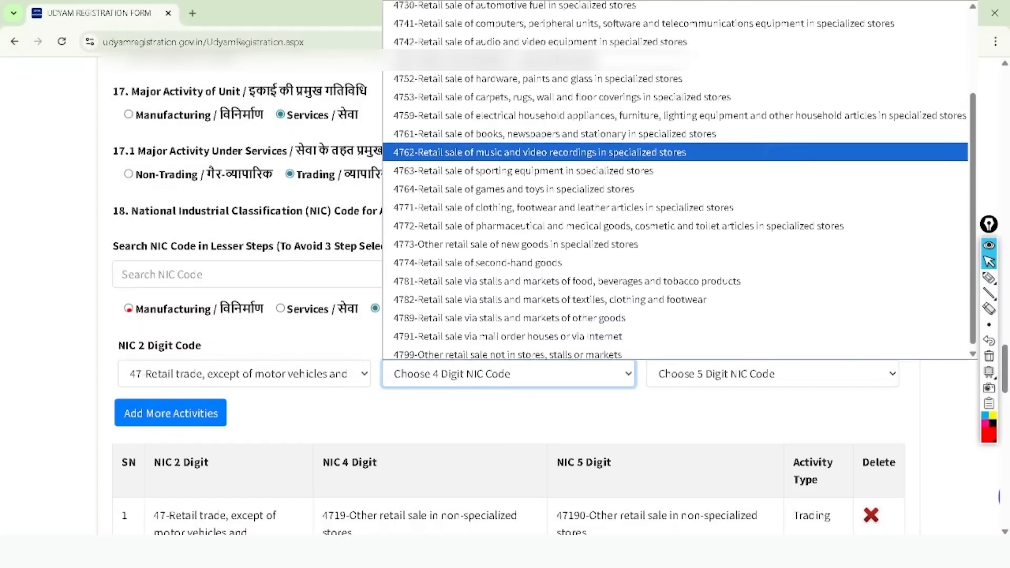
scroll(675, 180, down, 1)
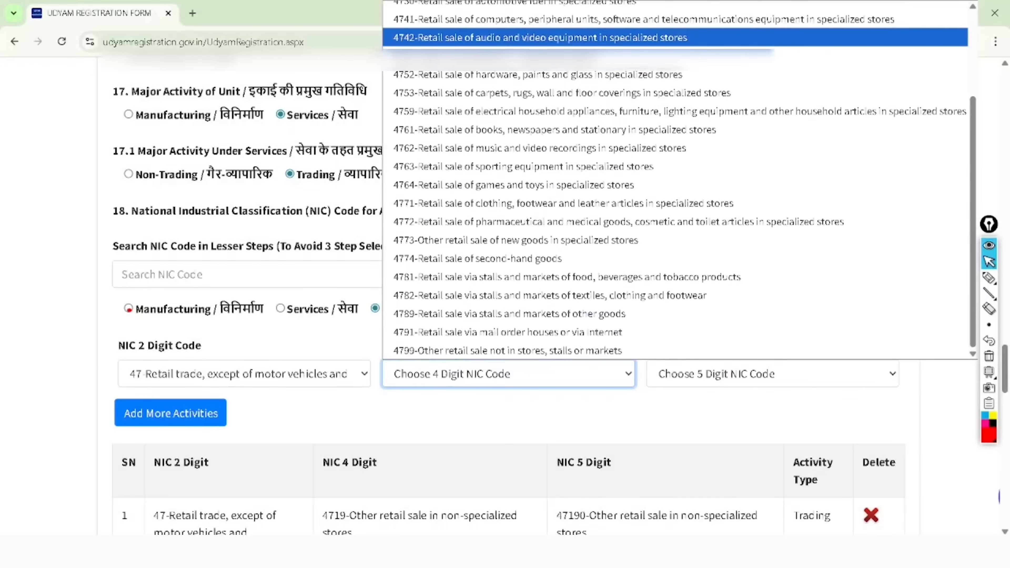
click(509, 313)
click(763, 368)
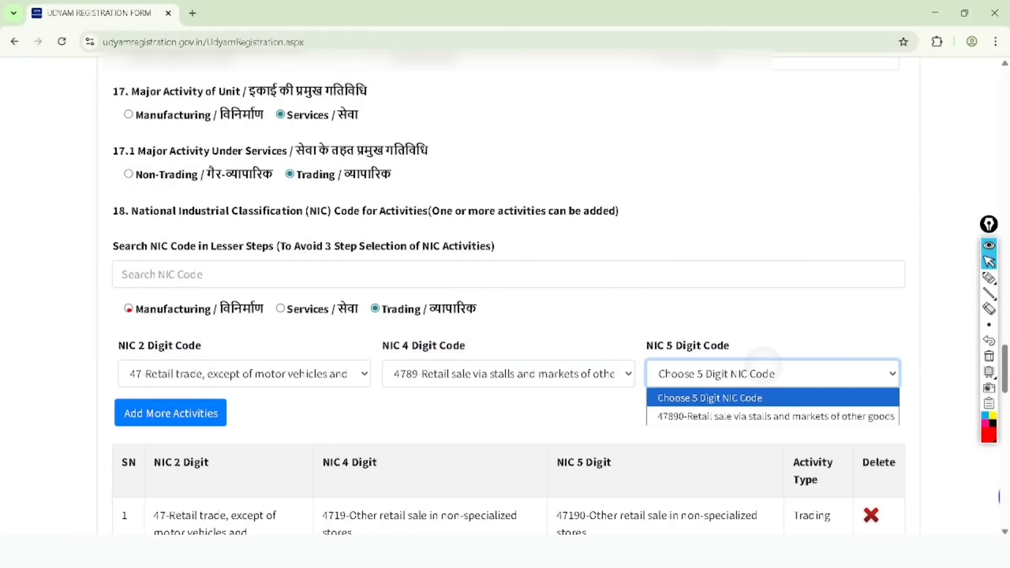
click(776, 416)
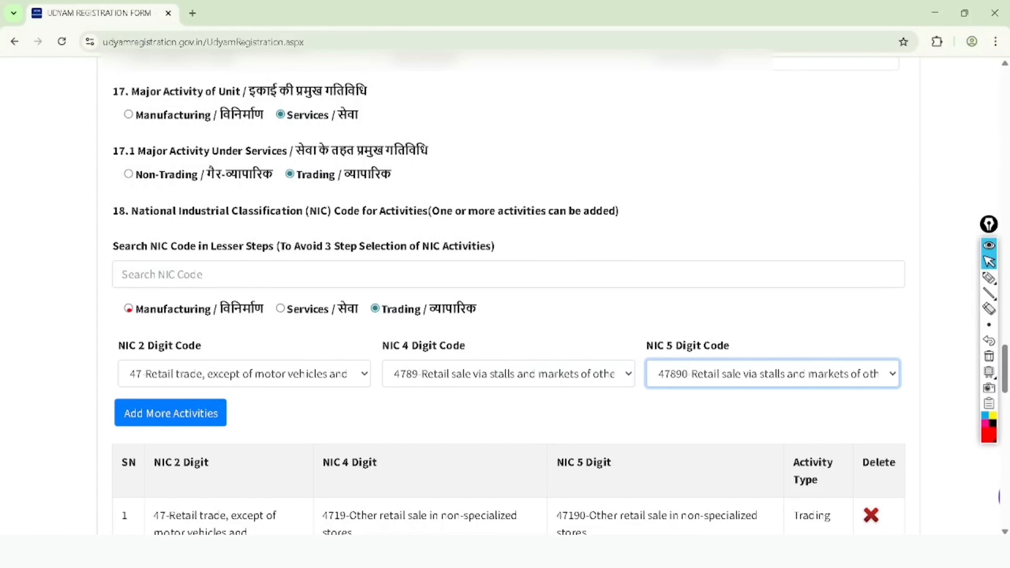
Step: Tick the two Trading rows and the Services row in the NIC activities table with the pen
scroll(128, 309, down, 1)
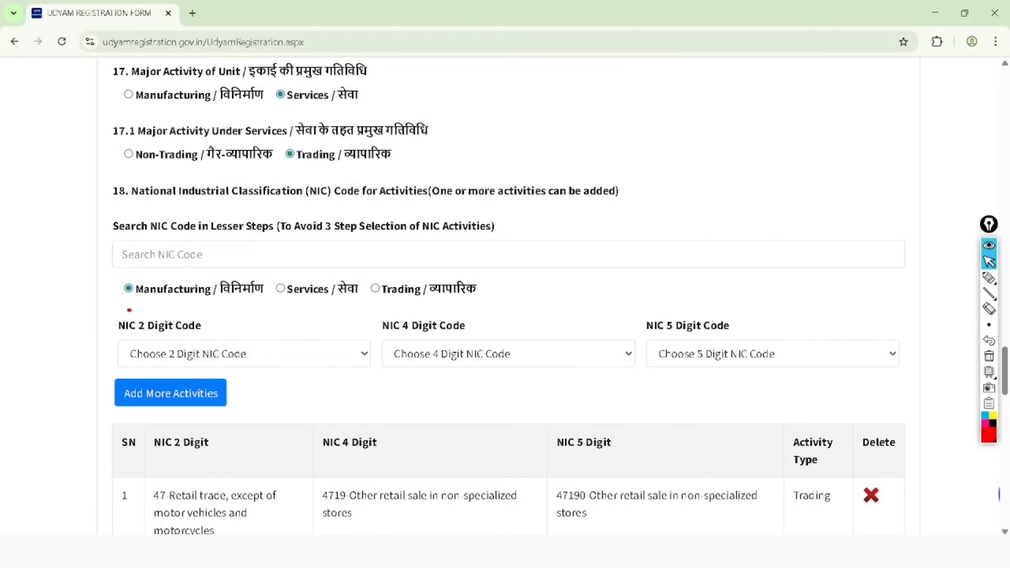
scroll(129, 310, down, 7)
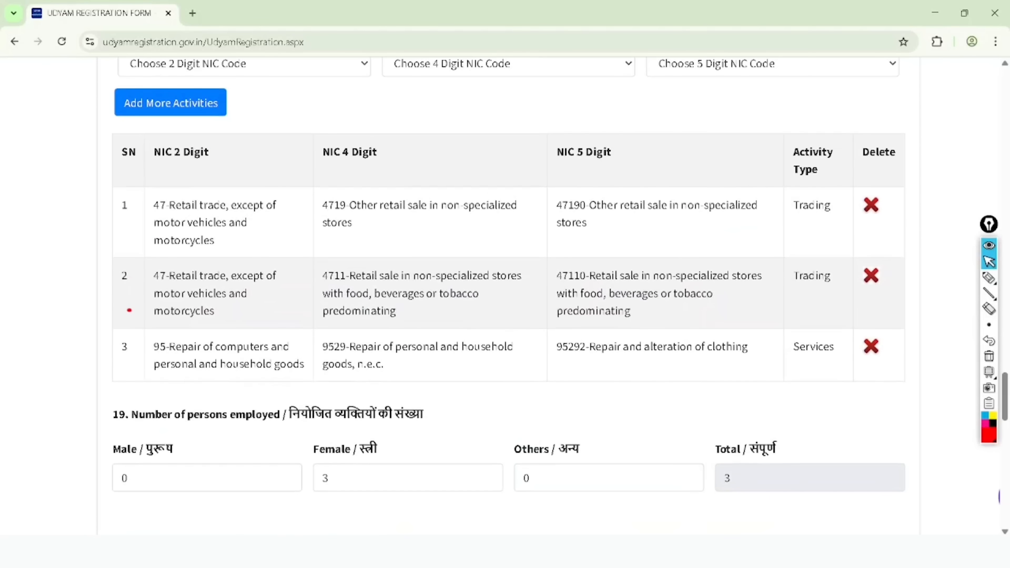
click(989, 277)
drag(835, 203, 907, 165)
drag(827, 275, 927, 230)
mouse_move(823, 329)
mouse_down()
mouse_move(823, 340)
mouse_move(922, 286)
mouse_up()
Step: Circle Number of persons employed, mark its Male, Female, Others and Total fields, and clear all pen marks
mouse_move(125, 435)
mouse_down()
mouse_move(285, 438)
mouse_move(402, 376)
mouse_move(112, 434)
mouse_up()
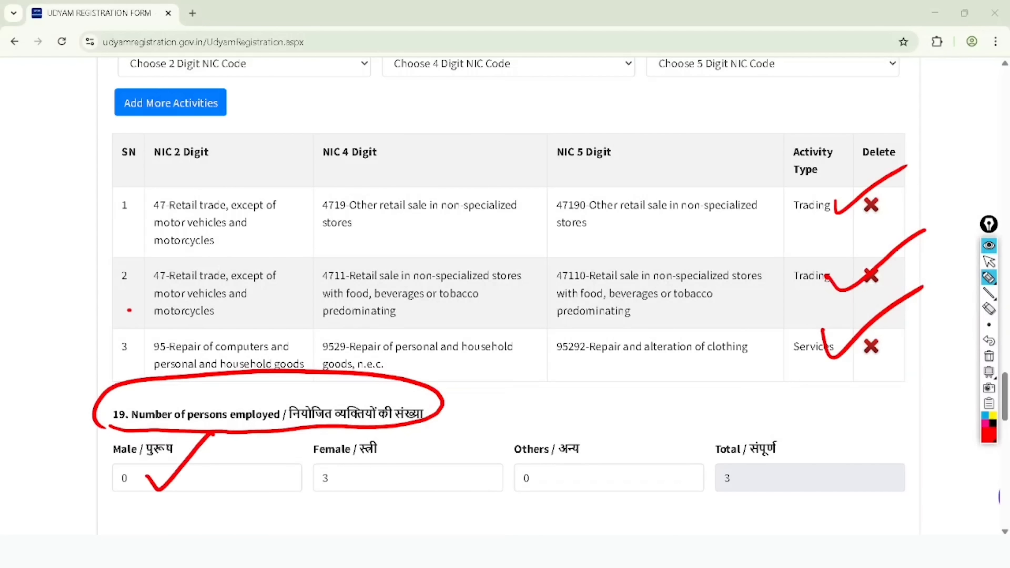
mouse_move(346, 419)
mouse_down()
mouse_move(384, 495)
mouse_move(340, 443)
mouse_up()
drag(568, 409, 611, 460)
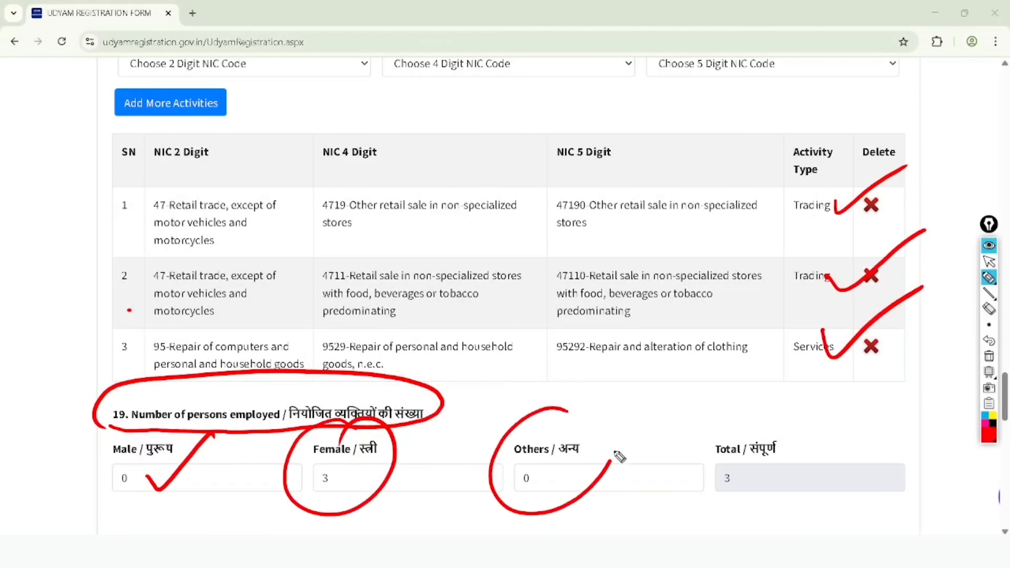
drag(743, 417, 739, 414)
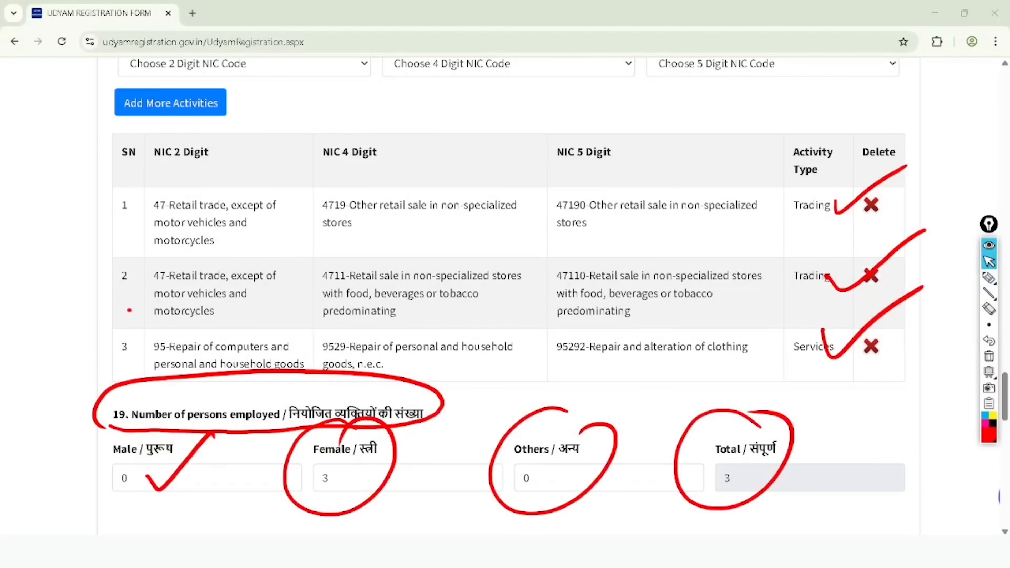
click(989, 357)
Step: Circle the Written Down Value, Exclusion of cost and Net Investment fields under Investment in Plant and Machinery with the pen
scroll(508, 296, down, 10)
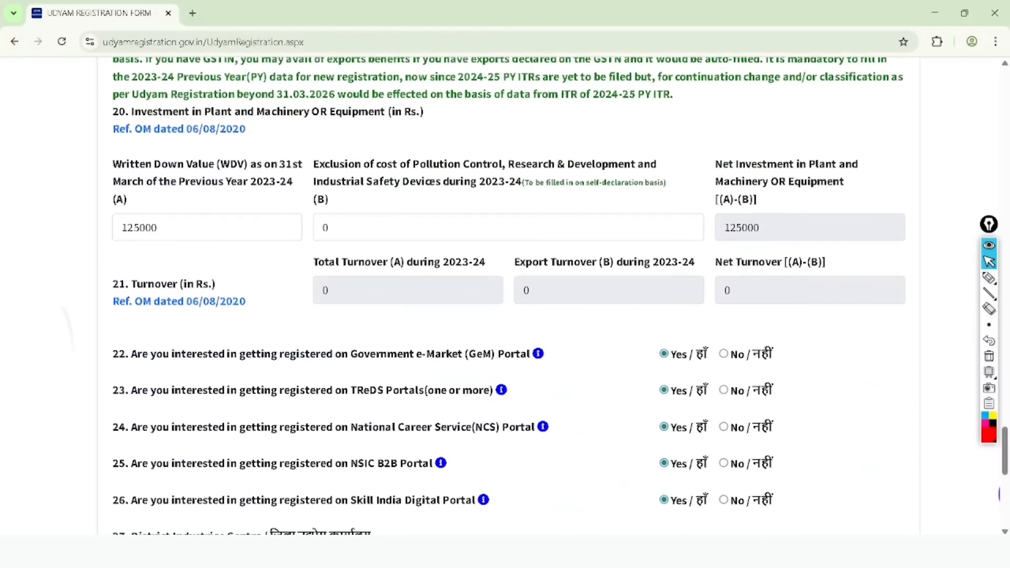
scroll(508, 296, up, 1)
click(989, 278)
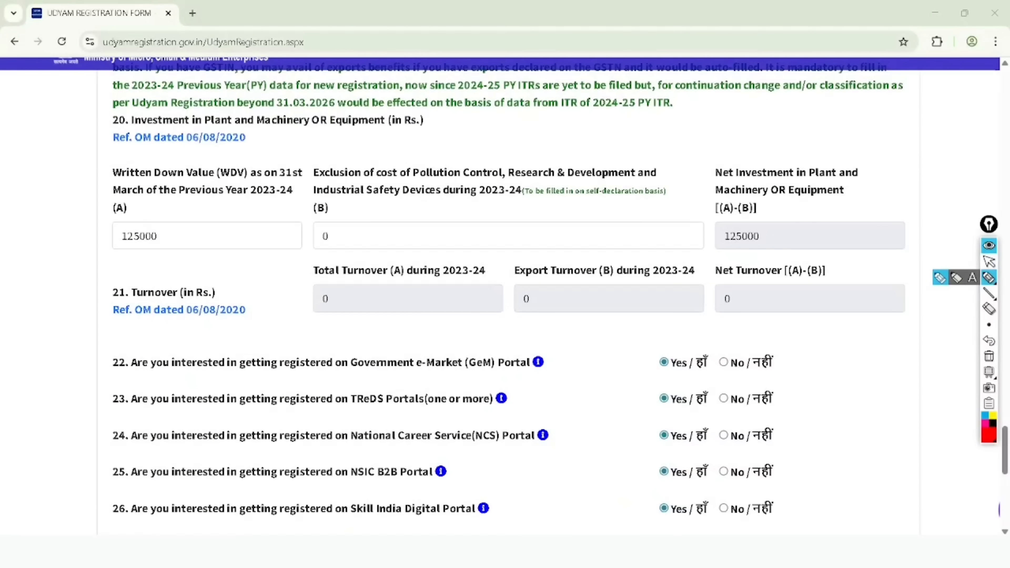
mouse_move(308, 134)
mouse_down()
mouse_move(116, 137)
mouse_move(307, 213)
mouse_move(273, 127)
mouse_up()
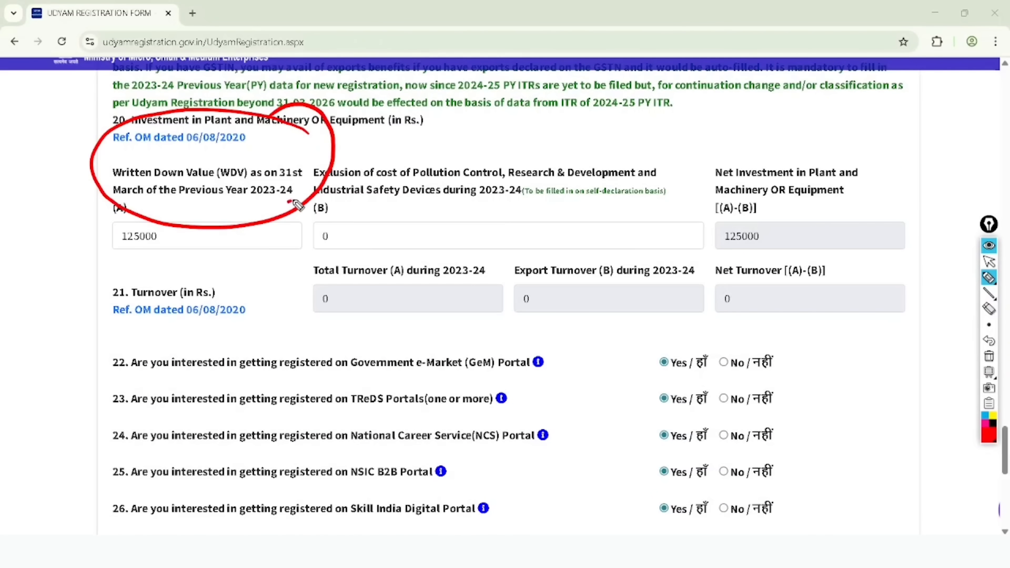
drag(154, 219, 133, 238)
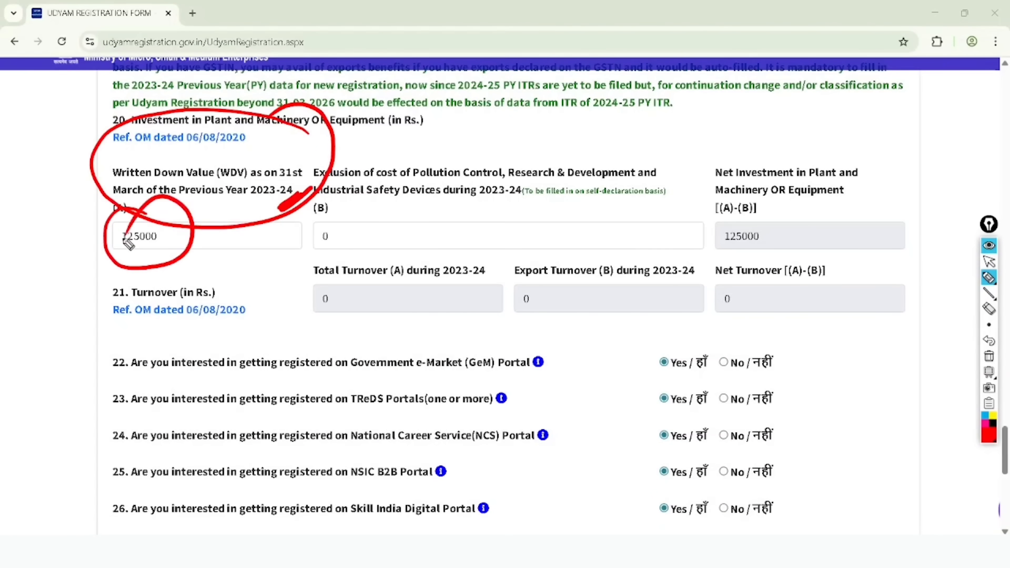
mouse_move(521, 133)
mouse_down()
mouse_move(356, 116)
mouse_move(552, 177)
mouse_move(471, 116)
mouse_up()
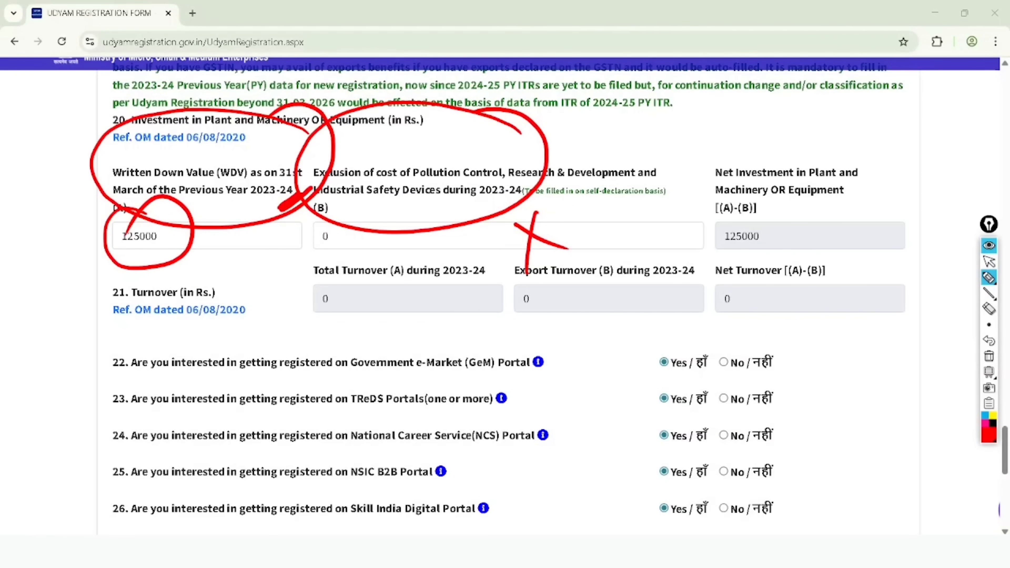
mouse_move(879, 139)
mouse_down()
mouse_move(714, 247)
mouse_move(800, 136)
mouse_up()
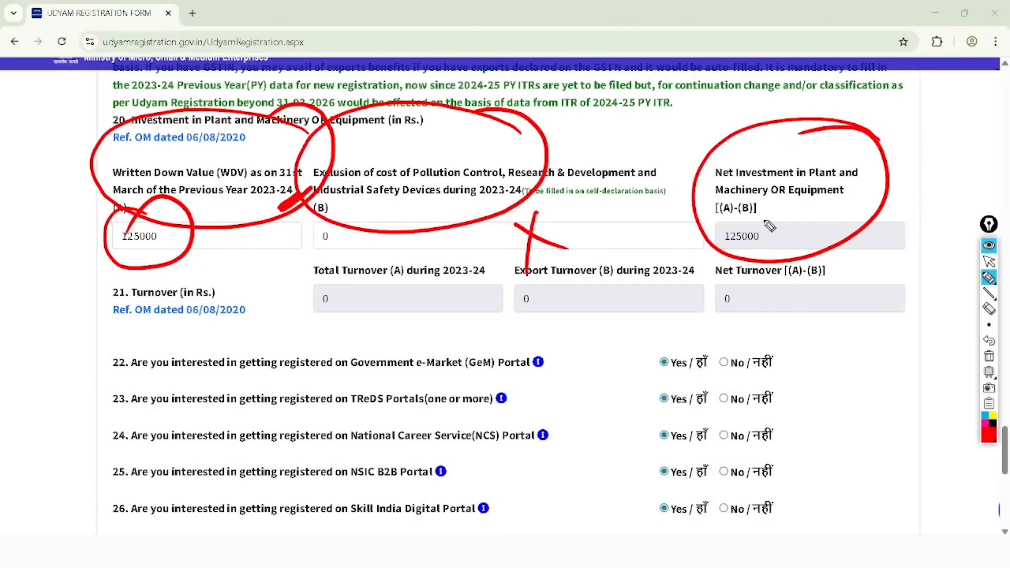
Step: Circle Turnover, tick the Total, Export and Net Turnover fields, and clear all pen marks
mouse_move(220, 263)
mouse_down()
mouse_move(223, 336)
mouse_move(213, 289)
mouse_up()
drag(367, 299, 442, 282)
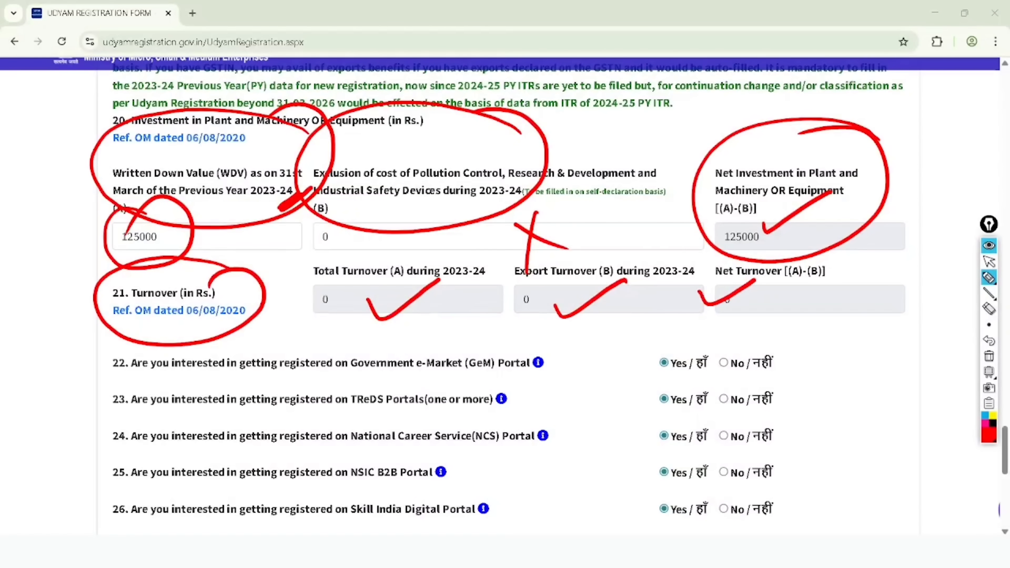
click(989, 356)
Step: Tick and circle the Yes answers for the GeM, TReDS, NCS, NSIC B2B and Skill India Digital portals with the pen
scroll(509, 296, down, 4)
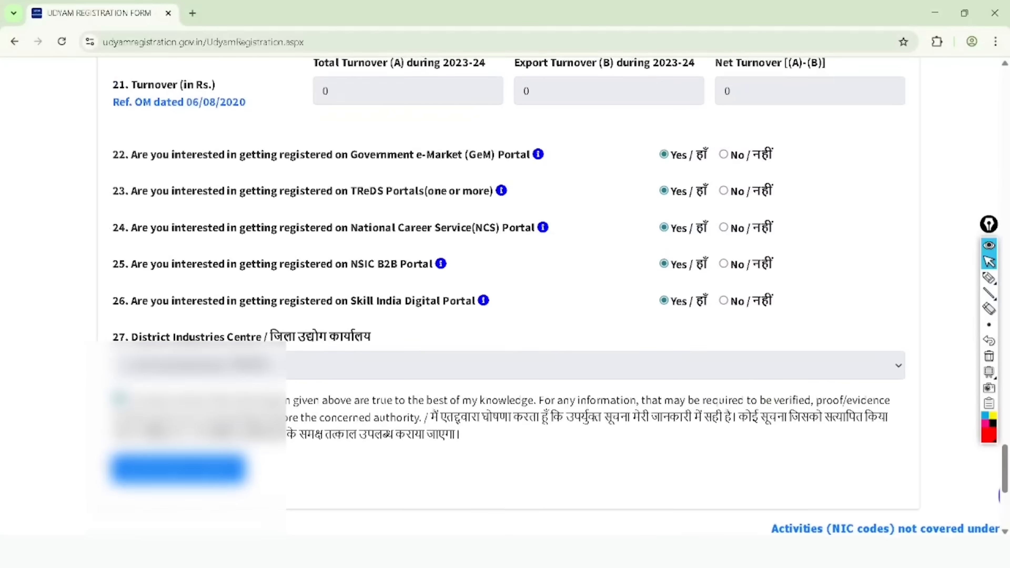
click(990, 278)
mouse_move(620, 149)
mouse_down()
mouse_move(637, 164)
mouse_move(702, 118)
mouse_up()
mouse_move(614, 199)
mouse_down()
mouse_move(632, 205)
mouse_move(710, 158)
mouse_up()
mouse_move(624, 236)
mouse_down()
mouse_move(641, 242)
mouse_move(718, 183)
mouse_up()
mouse_move(621, 270)
mouse_down()
mouse_move(633, 274)
mouse_move(714, 229)
mouse_up()
drag(633, 308, 716, 283)
mouse_move(712, 106)
mouse_down()
mouse_move(620, 365)
mouse_move(672, 101)
mouse_up()
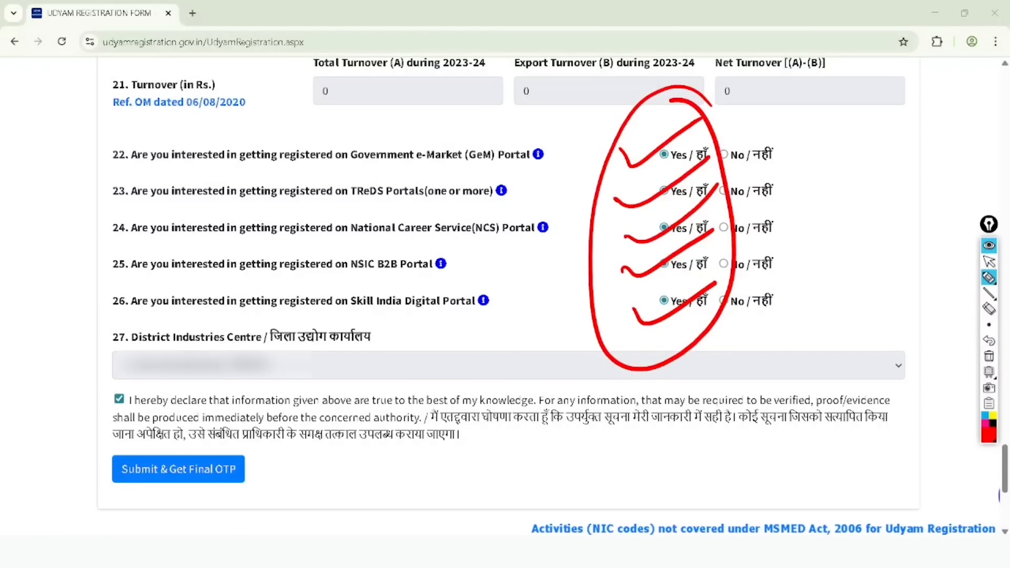
Step: Circle the District Industries Centre field and clear all pen marks
mouse_move(235, 297)
mouse_down()
mouse_move(234, 287)
mouse_move(181, 417)
mouse_move(80, 333)
mouse_move(100, 418)
mouse_up()
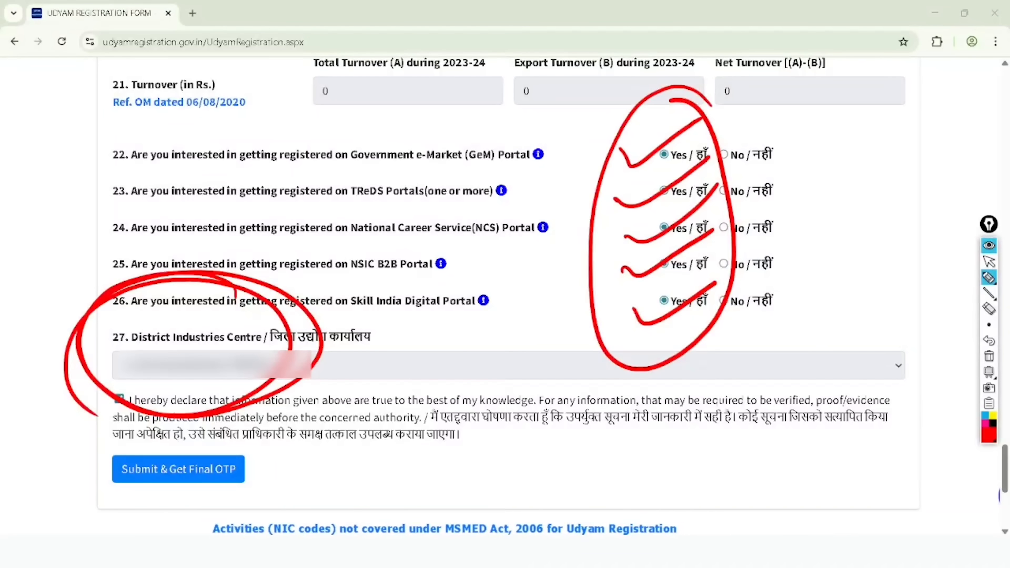
click(990, 262)
click(989, 356)
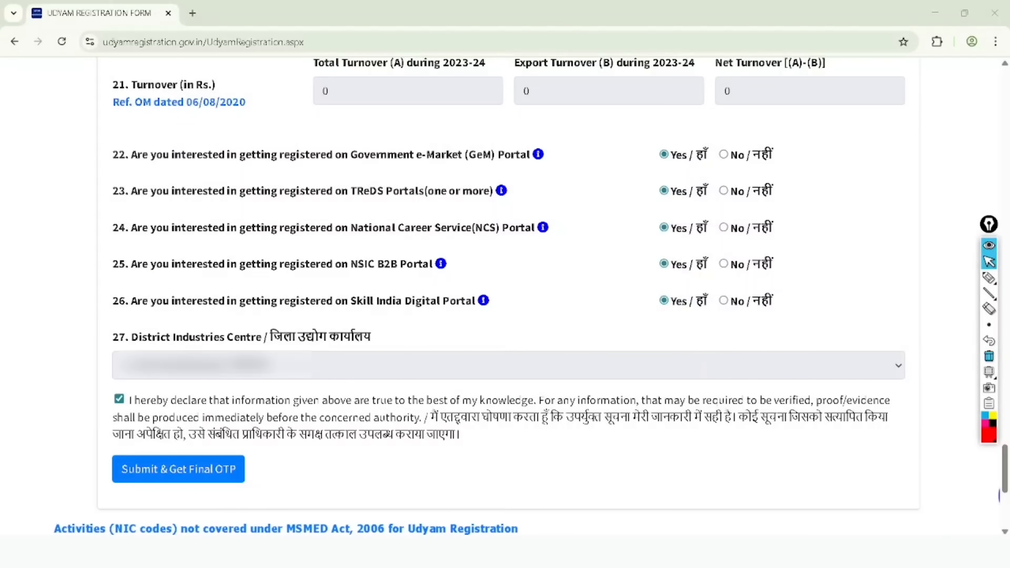
Step: Submit the registration form to get the final OTP and confirm that the entered data and mobile number are correct
scroll(506, 318, down, 5)
click(178, 115)
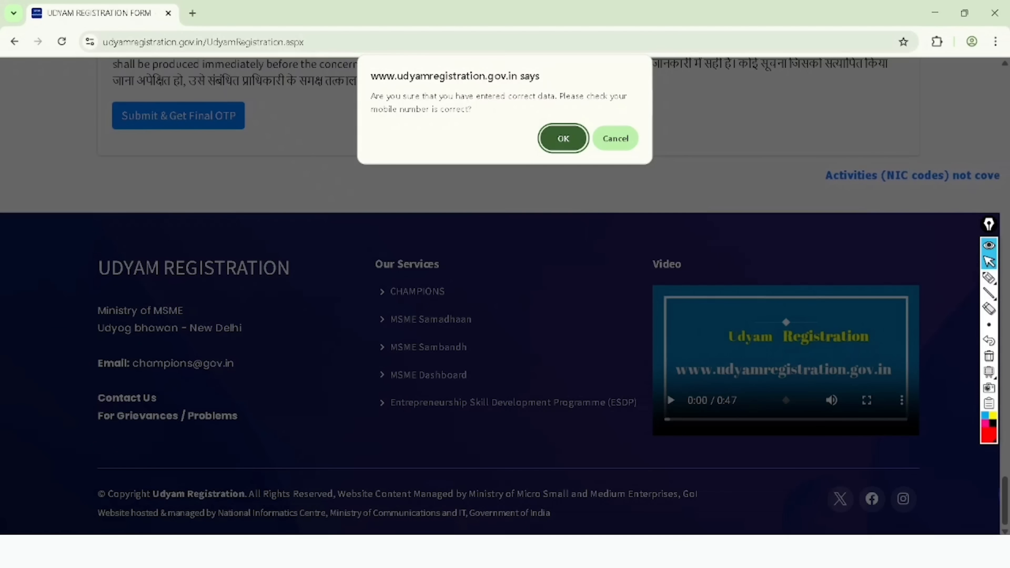
key(Return)
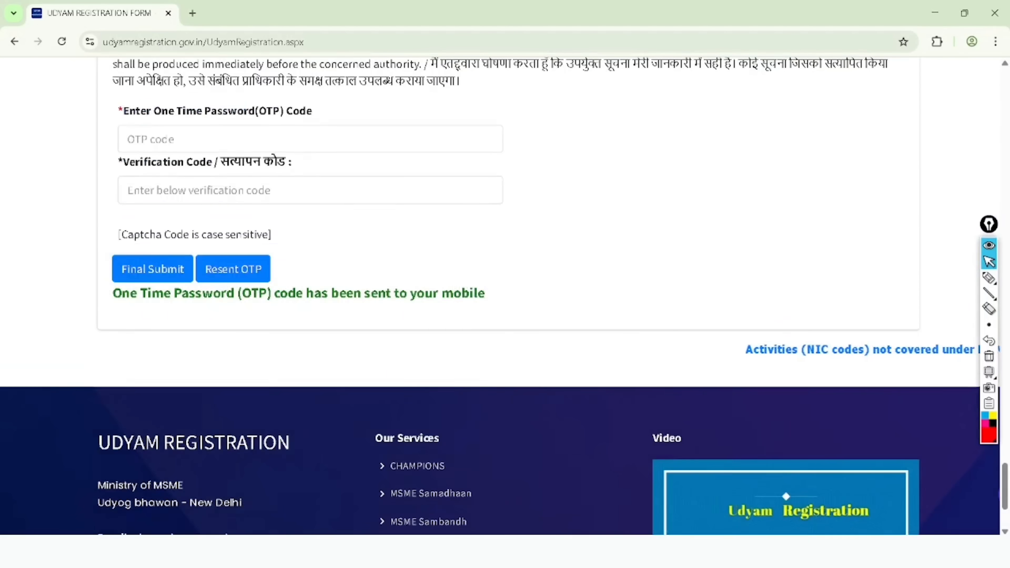
Step: Enter the captcha verification code and the one-time password, and make the confirmed final submission of the registration
scroll(533, 231, up, 1)
scroll(533, 231, down, 1)
click(370, 212)
text(v)
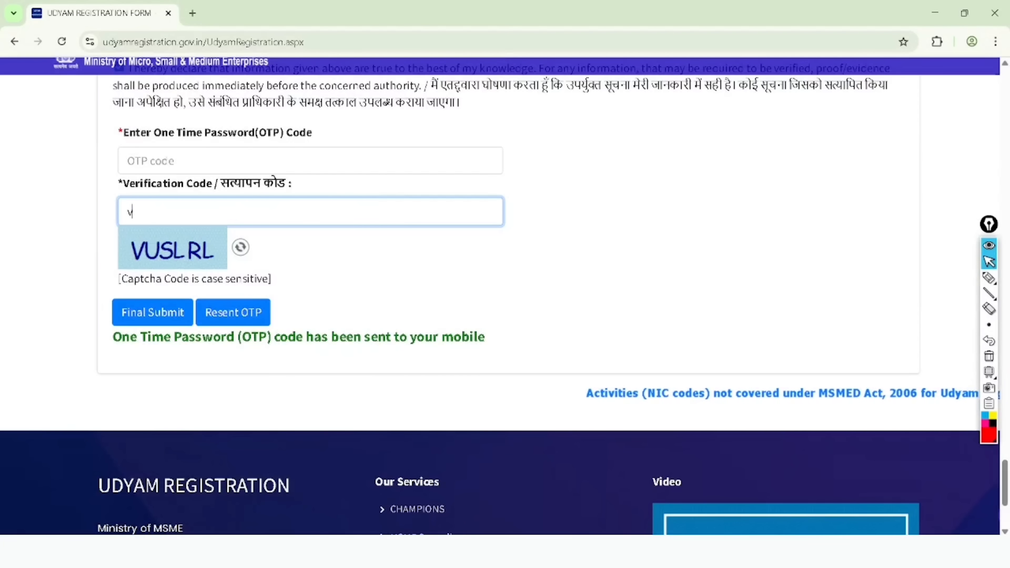
key(BackSpace)
text(VUSL)
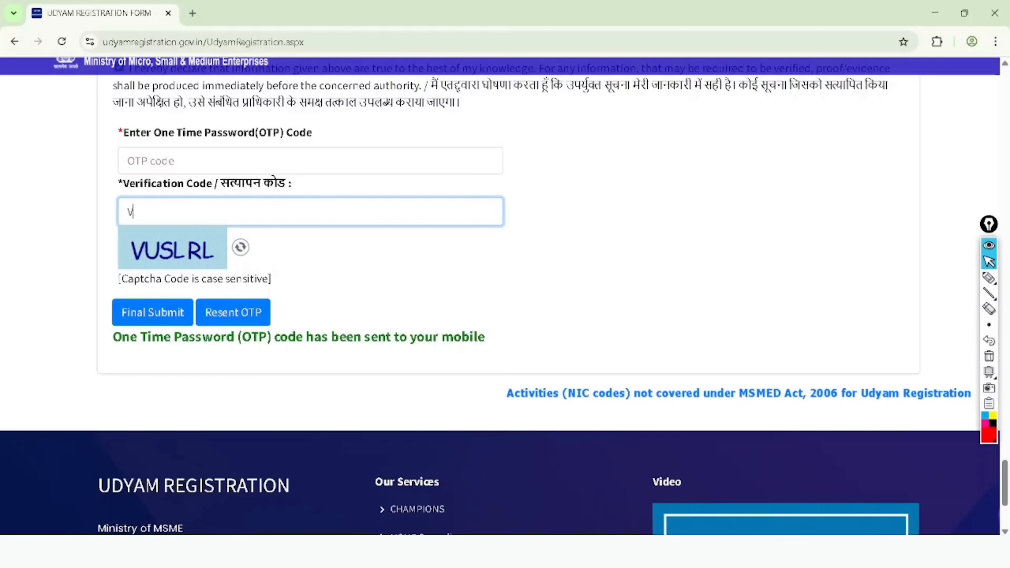
text(RL)
click(310, 161)
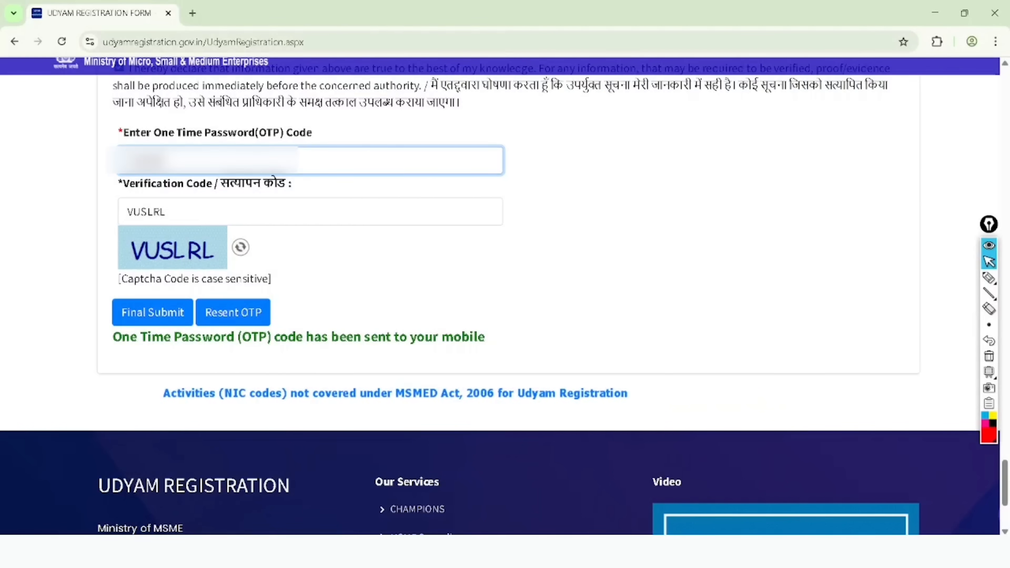
click(153, 313)
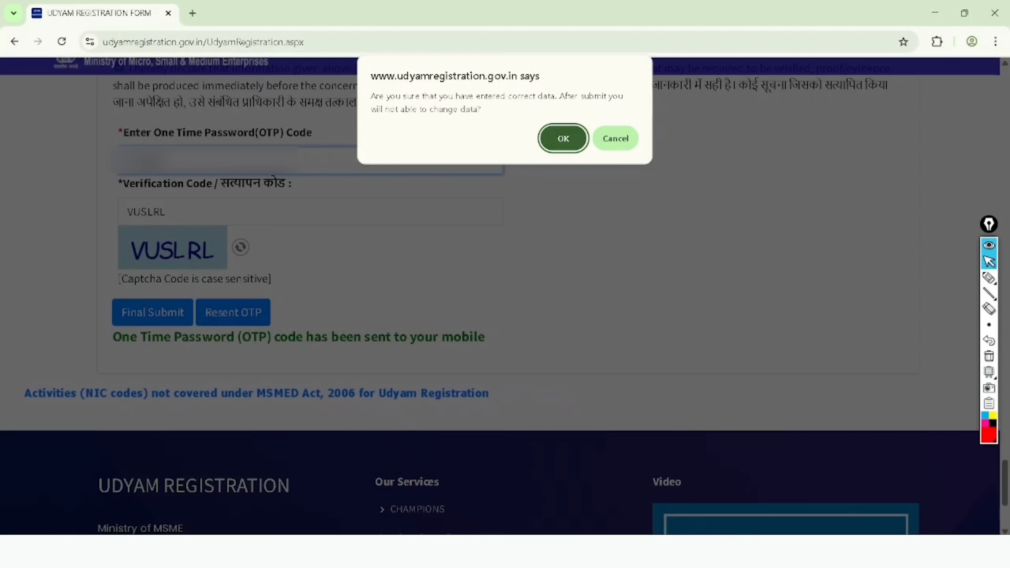
key(Return)
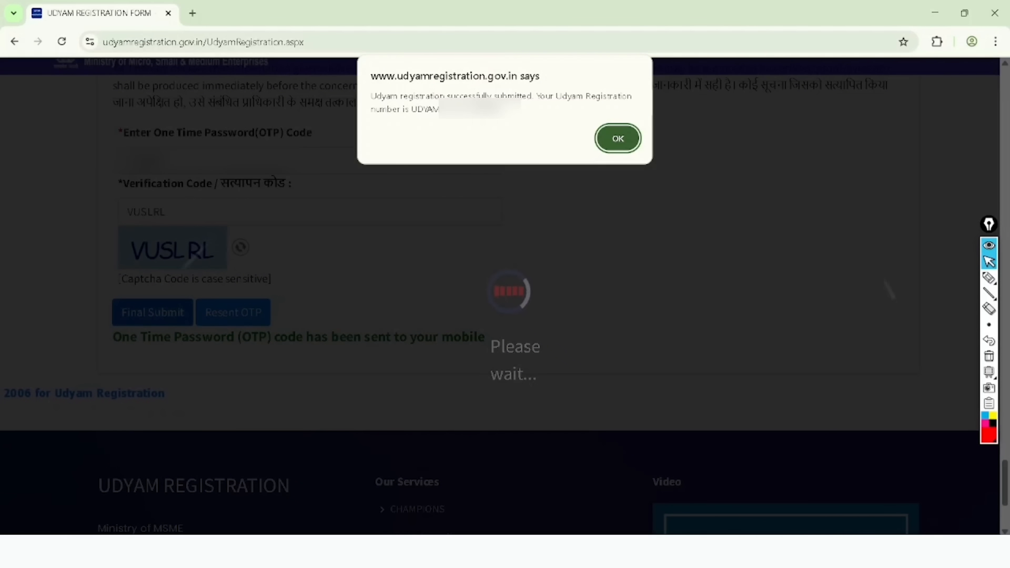
Step: Circle and underline the registration confirmation message with the pen, and clear all pen marks
click(989, 277)
mouse_move(552, 44)
mouse_down()
mouse_move(399, 39)
mouse_move(604, 38)
mouse_move(529, 24)
mouse_up()
drag(376, 115, 647, 104)
drag(391, 129, 548, 120)
click(989, 262)
click(989, 356)
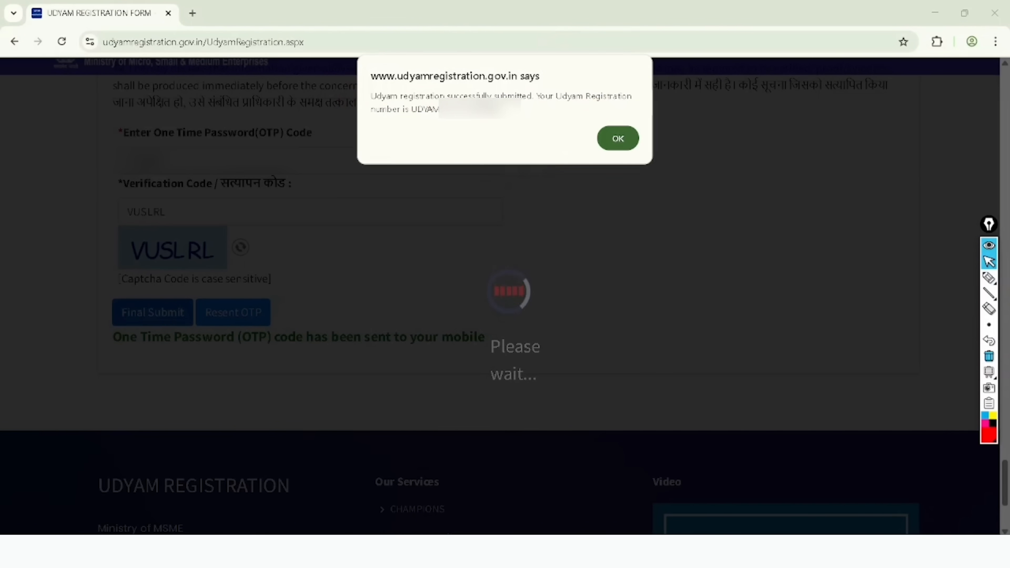
Step: Acknowledge the submission message, copy the new Udyam registration number, and proceed to the certificate printing login
click(618, 140)
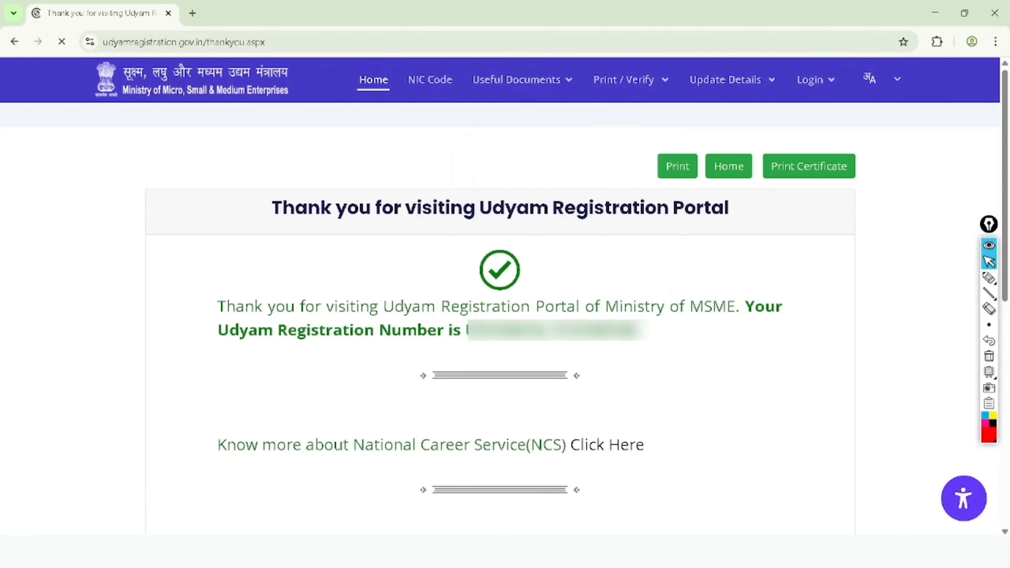
drag(466, 331, 676, 332)
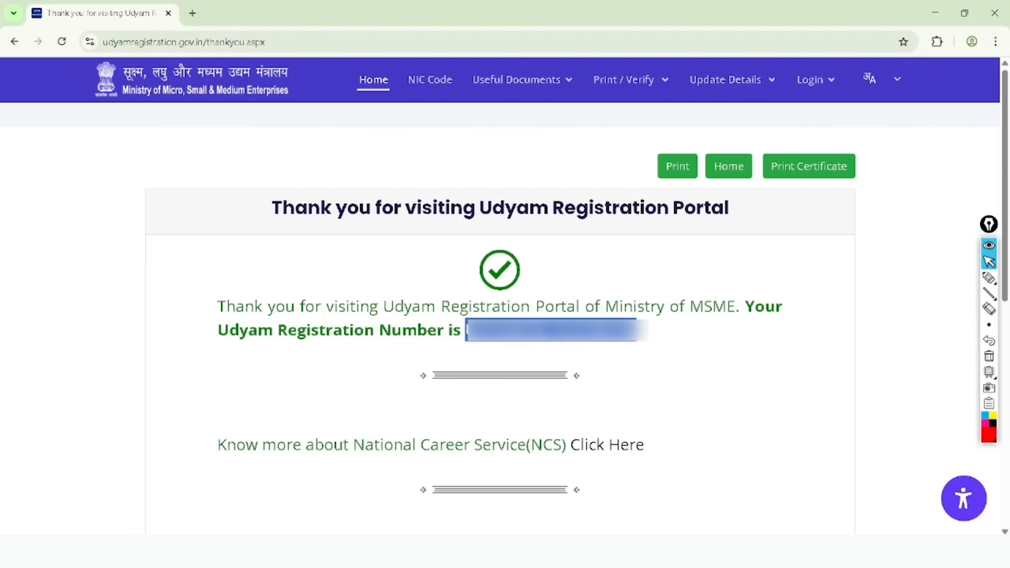
click(809, 166)
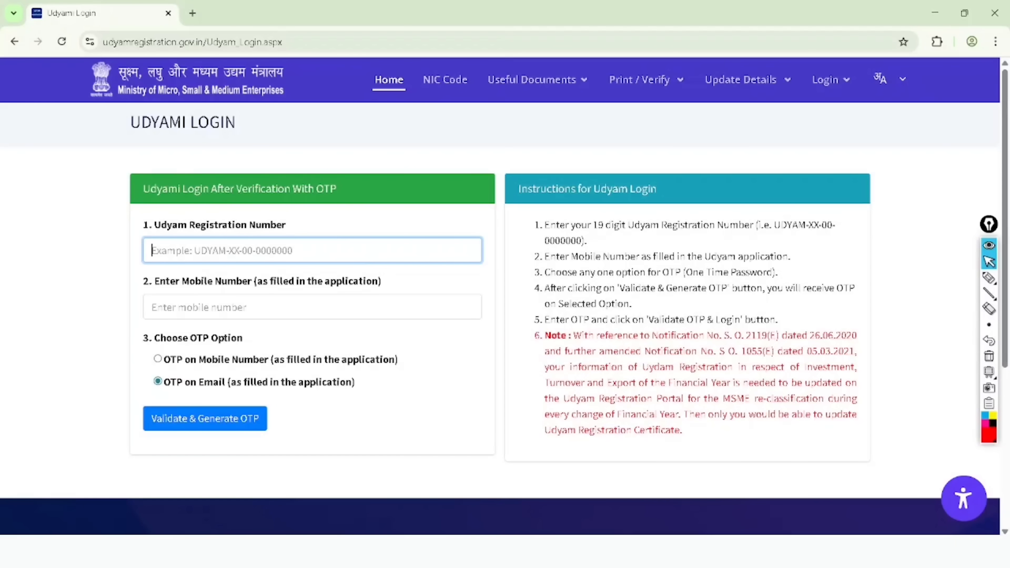
Step: Fill in the copied Udyam registration number and the registered mobile number, and request the OTP on the mobile number
key(ctrl+v)
click(152, 308)
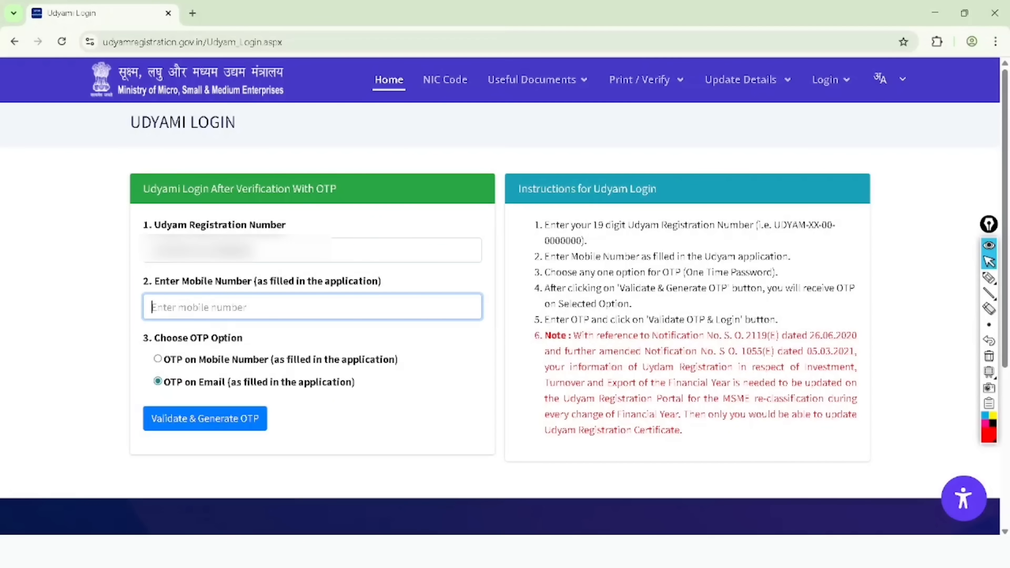
click(158, 358)
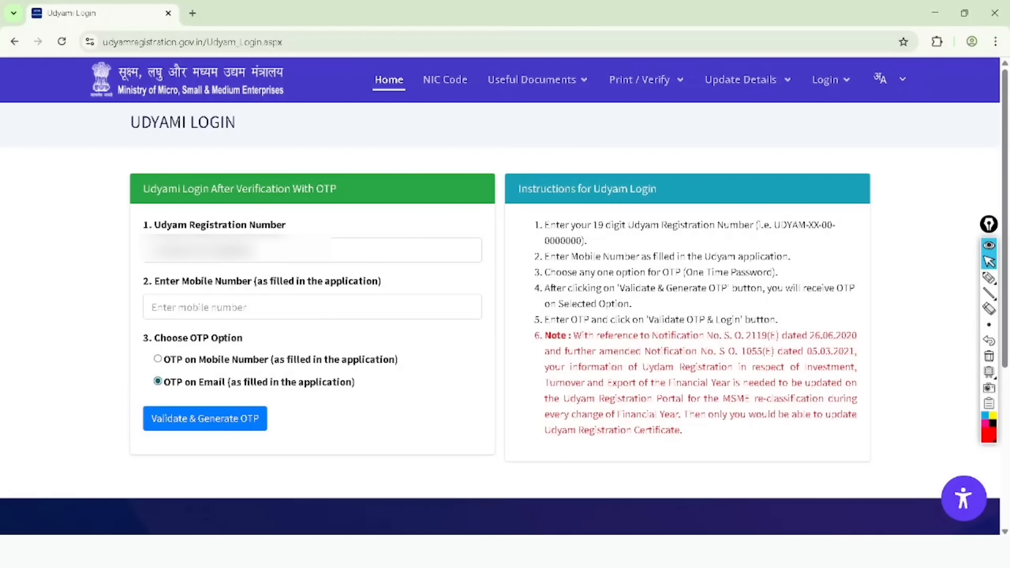
click(190, 307)
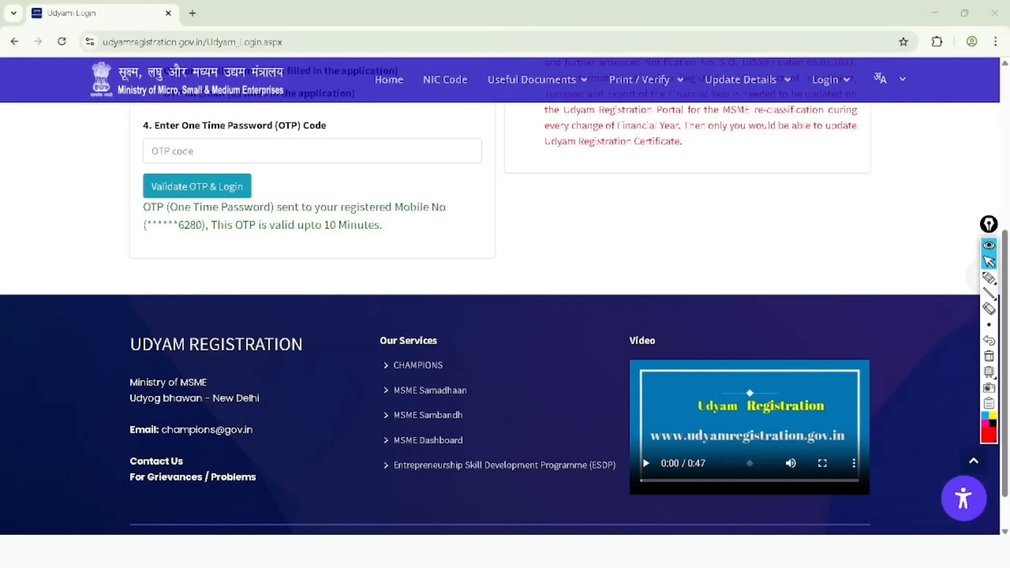
Step: Mark the OTP field with the pen, then enter the one-time password and validate it to log in
click(988, 278)
mouse_move(235, 84)
mouse_down()
mouse_move(208, 155)
mouse_move(264, 217)
mouse_move(217, 171)
mouse_up()
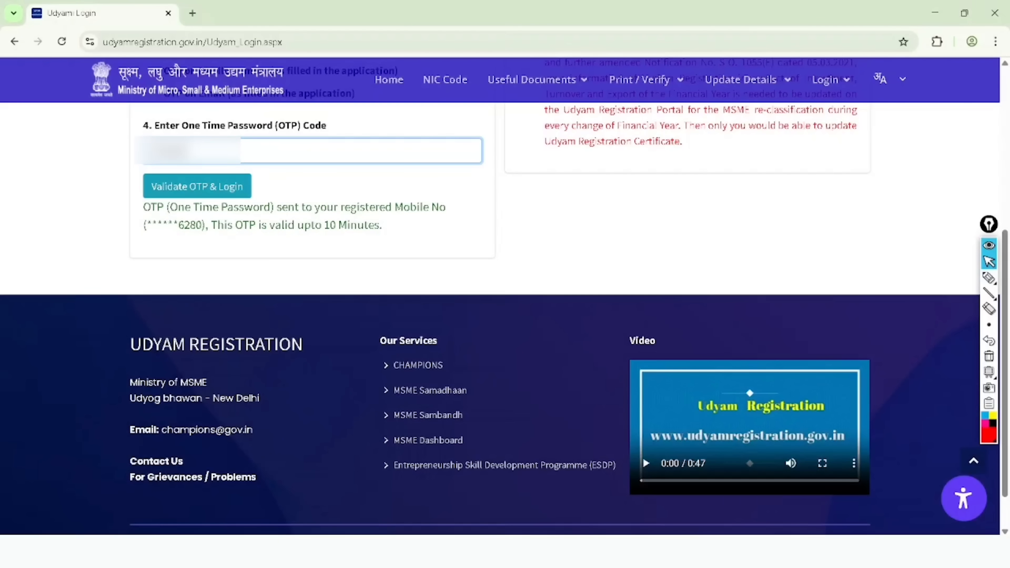
key(Return)
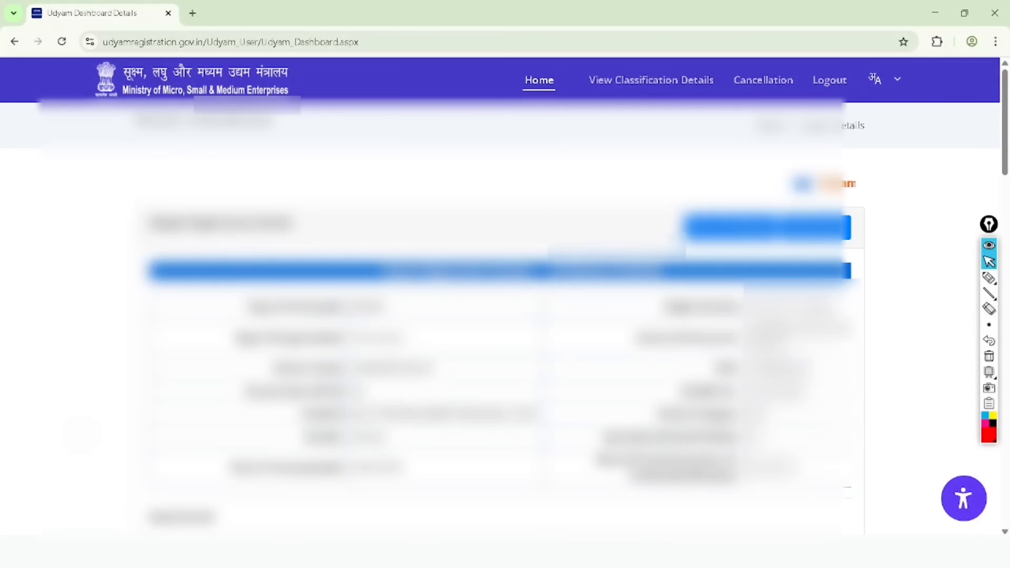
Step: Circle the Edit Details and Print Certificate options of the registration details with the pen, and clear all pen marks
scroll(499, 319, down, 1)
click(989, 278)
mouse_move(833, 160)
mouse_down()
mouse_move(852, 162)
mouse_move(870, 225)
mouse_move(775, 223)
mouse_move(798, 181)
mouse_up()
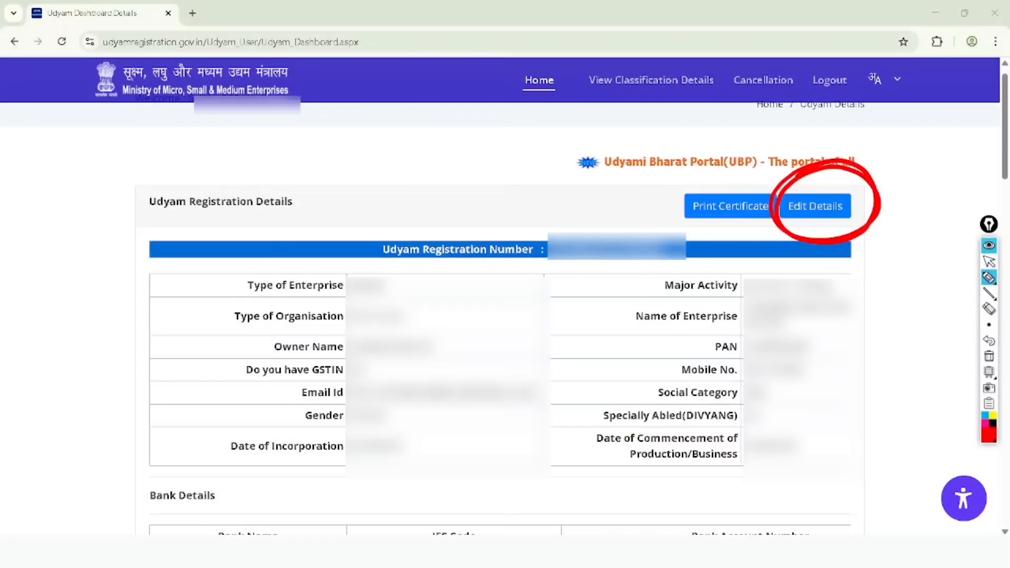
mouse_move(739, 173)
mouse_down()
mouse_move(690, 221)
mouse_move(732, 171)
mouse_up()
click(989, 261)
click(989, 356)
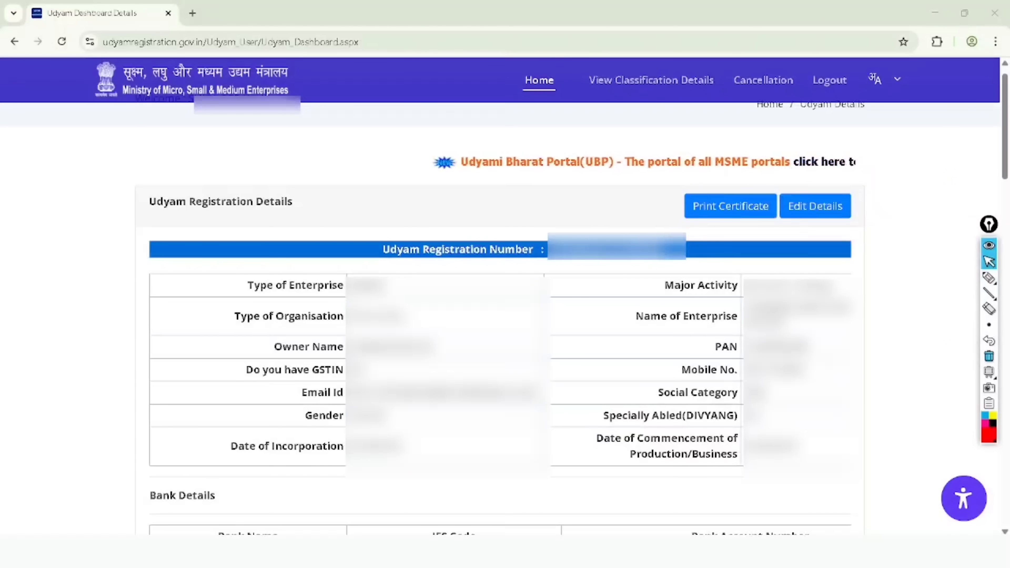
Step: Open the printable registration certificate and circle its Print and Print with Annexure options with the pen, undoing the last circle
click(730, 205)
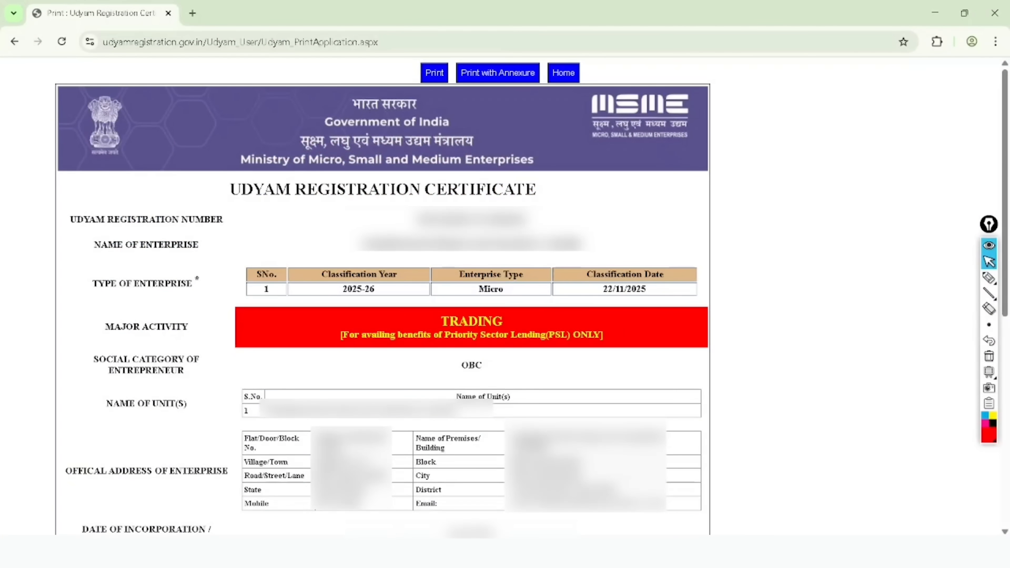
click(989, 277)
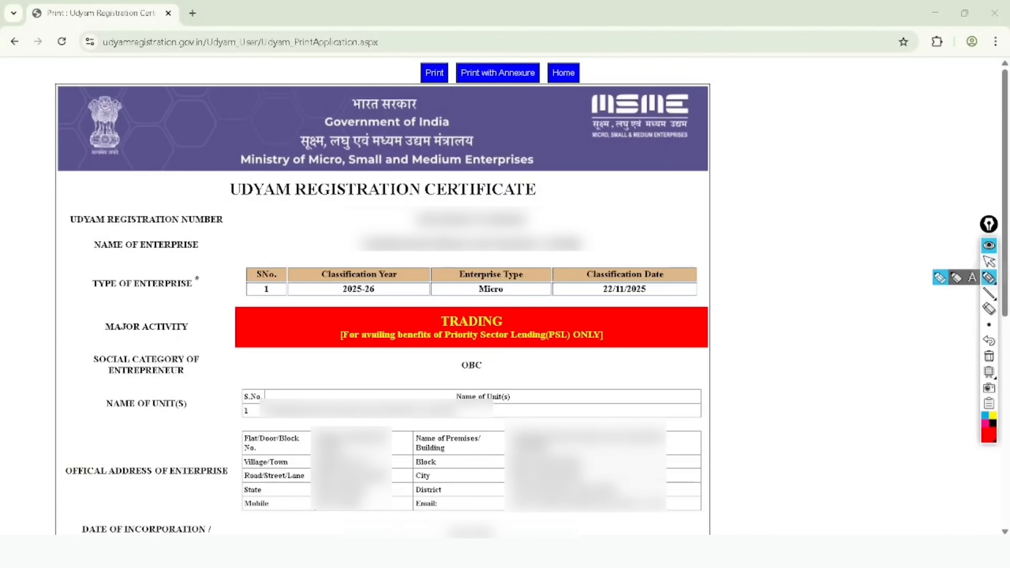
drag(447, 39, 418, 100)
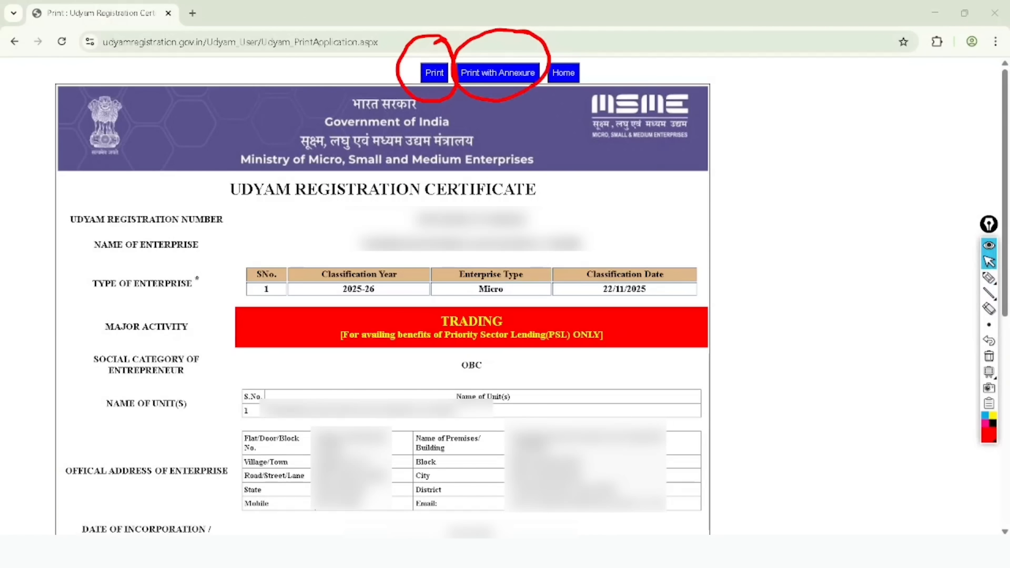
click(990, 341)
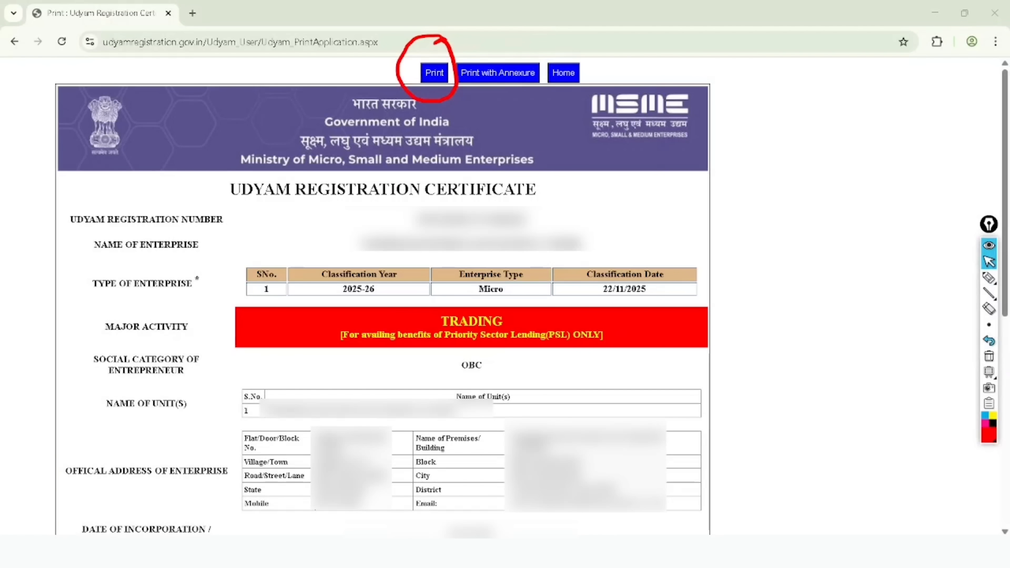